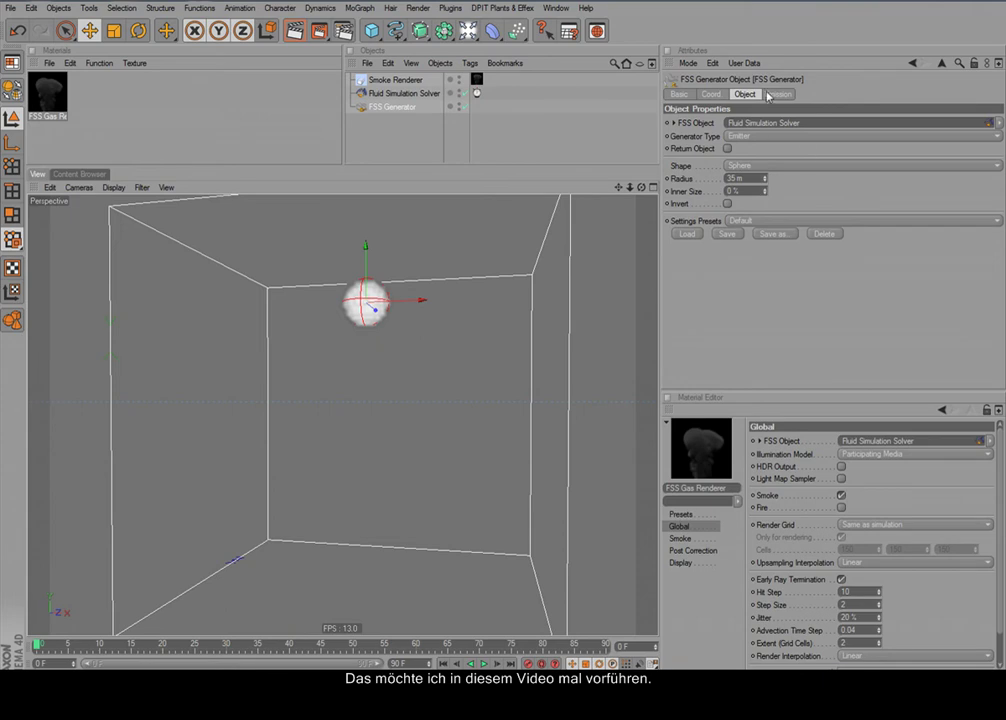
- Add two sphere emitters to the fluid solver, placing one right of centre and one left
{"action": "left_click", "coordinate": [425, 95]}
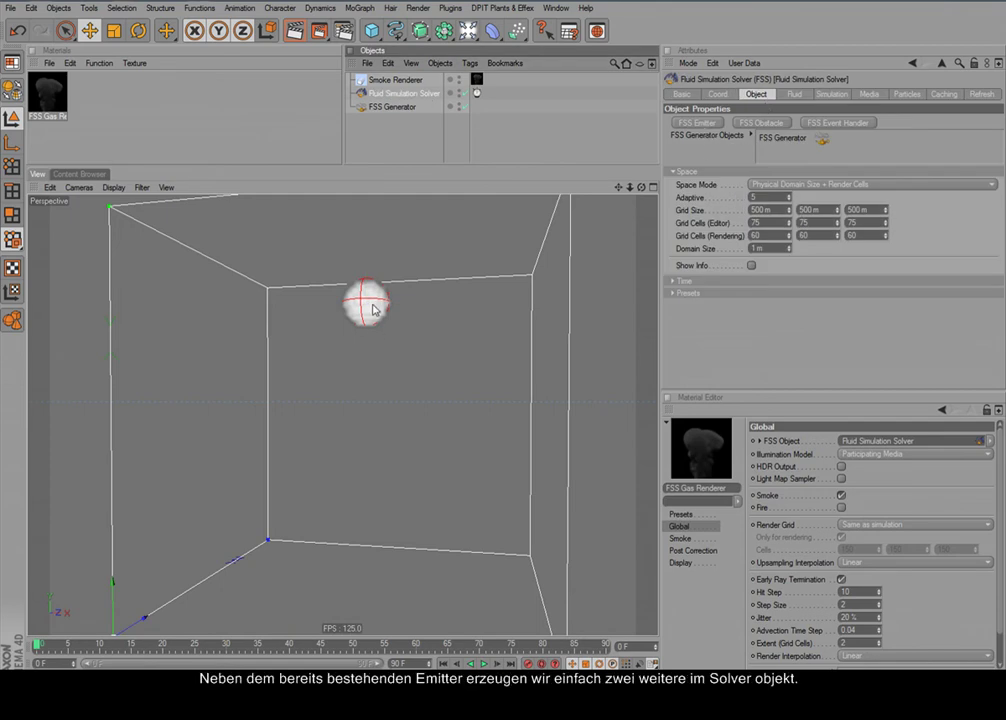
{"action": "left_click", "coordinate": [697, 122]}
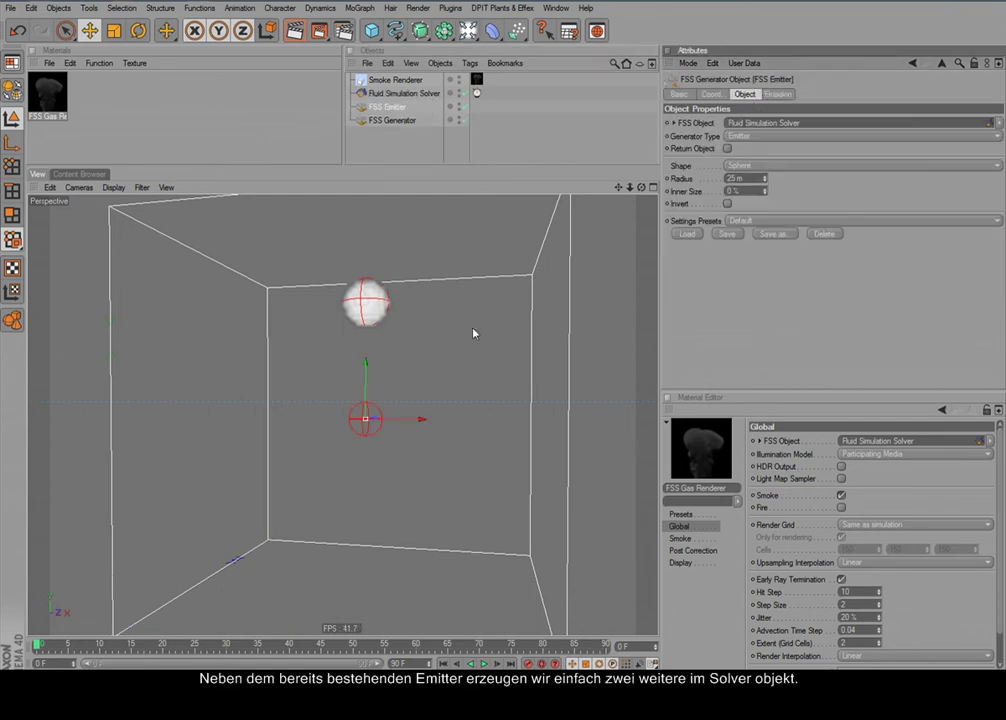
{"action": "left_click_drag", "start_coordinate": [449, 362], "coordinate": [566, 306]}
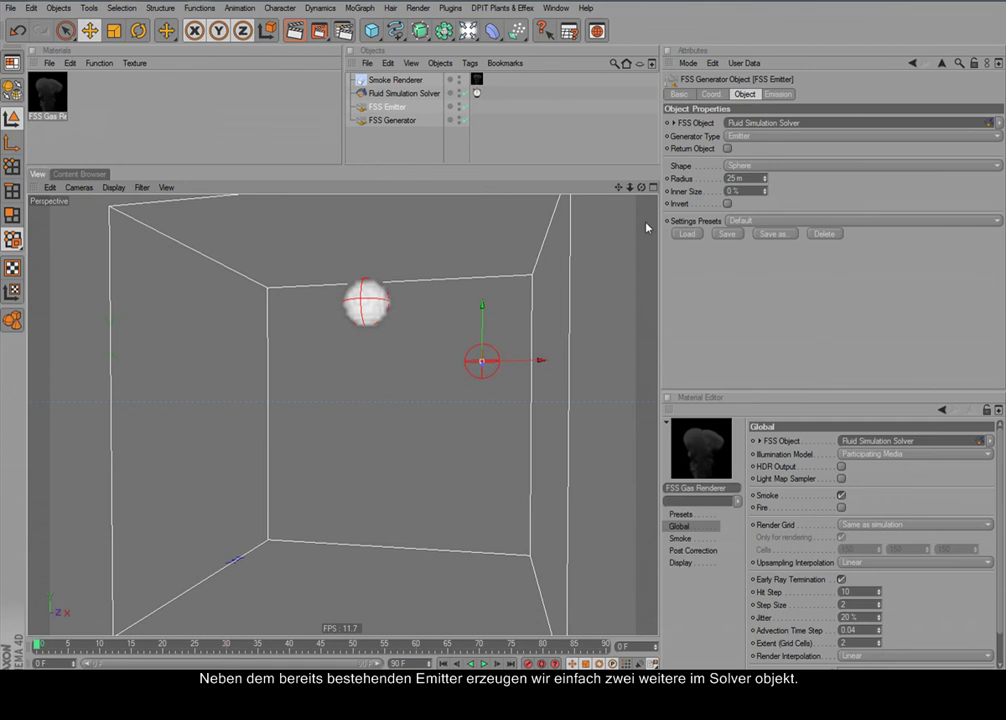
{"action": "left_click", "coordinate": [402, 93]}
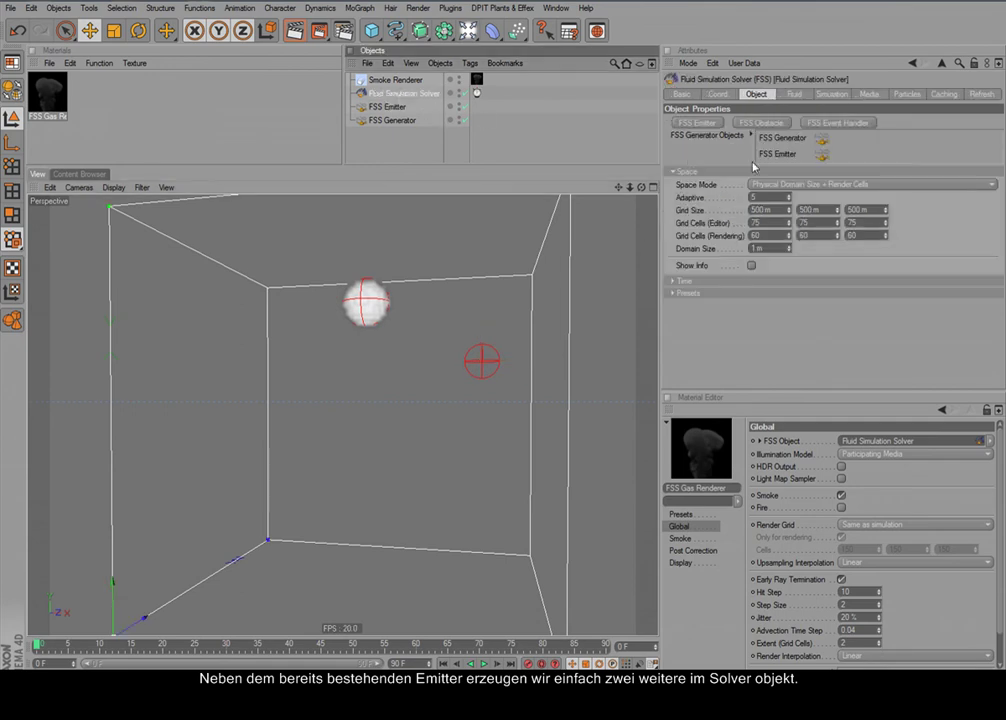
{"action": "left_click", "coordinate": [766, 156]}
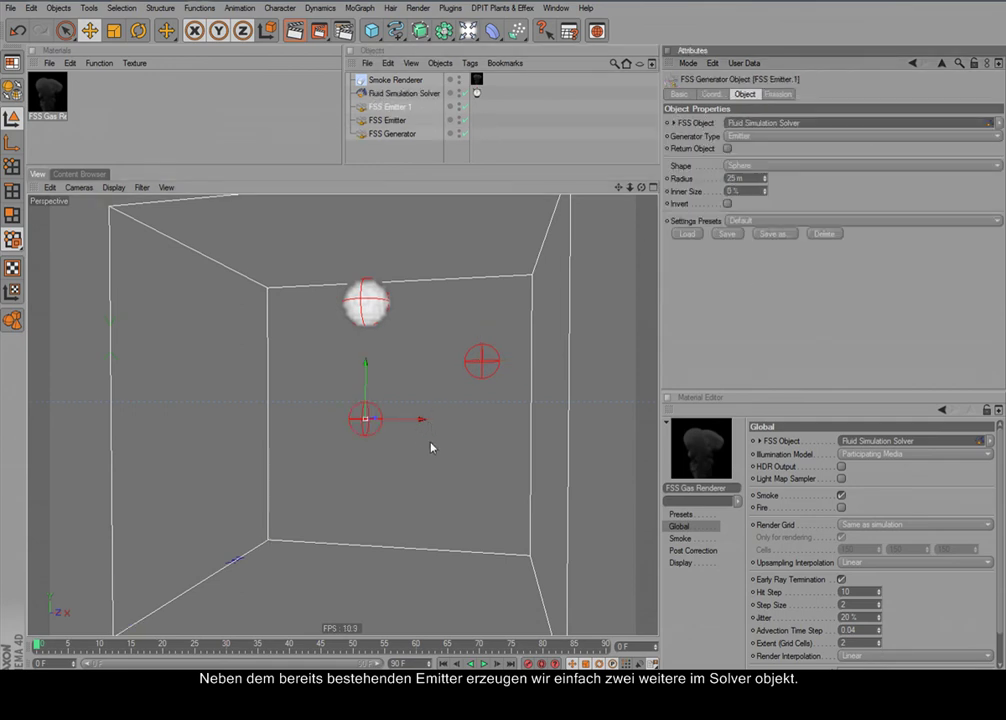
{"action": "left_click_drag", "start_coordinate": [429, 451], "coordinate": [340, 402]}
- Adjust both emitters' depth in Top view, then lower them together below the original smoke source
{"action": "key", "text": "F2"}
{"action": "left_click_drag", "start_coordinate": [544, 330], "coordinate": [520, 417]}
{"action": "middle_click_drag", "start_coordinate": [480, 300], "coordinate": [475, 364], "text": "alt"}
{"action": "left_click", "coordinate": [577, 310]}
{"action": "left_click_drag", "start_coordinate": [617, 321], "coordinate": [611, 287]}
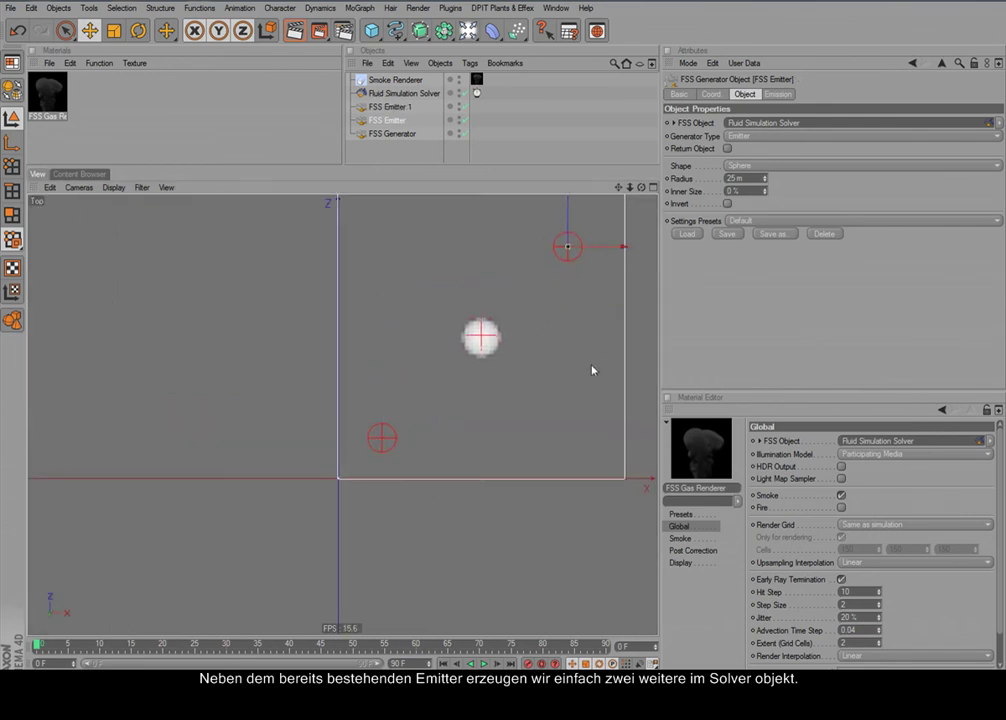
{"action": "key", "text": "F1"}
{"action": "left_click_drag", "start_coordinate": [571, 375], "coordinate": [606, 359], "text": "alt"}
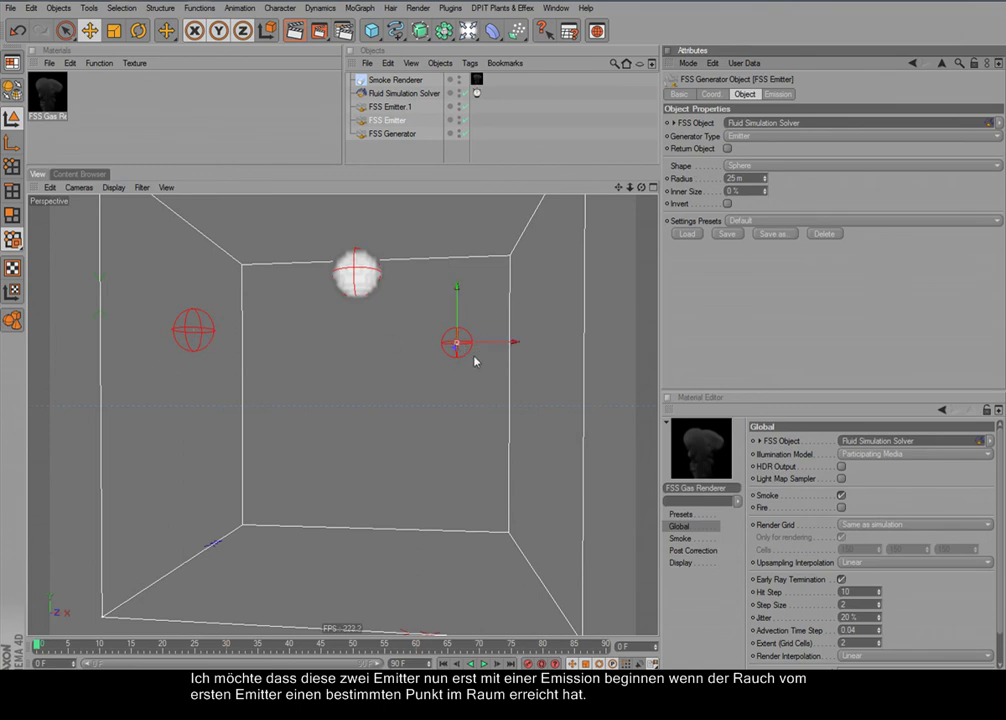
{"action": "left_click", "coordinate": [405, 109], "text": "ctrl"}
{"action": "left_click_drag", "start_coordinate": [348, 318], "coordinate": [348, 372]}
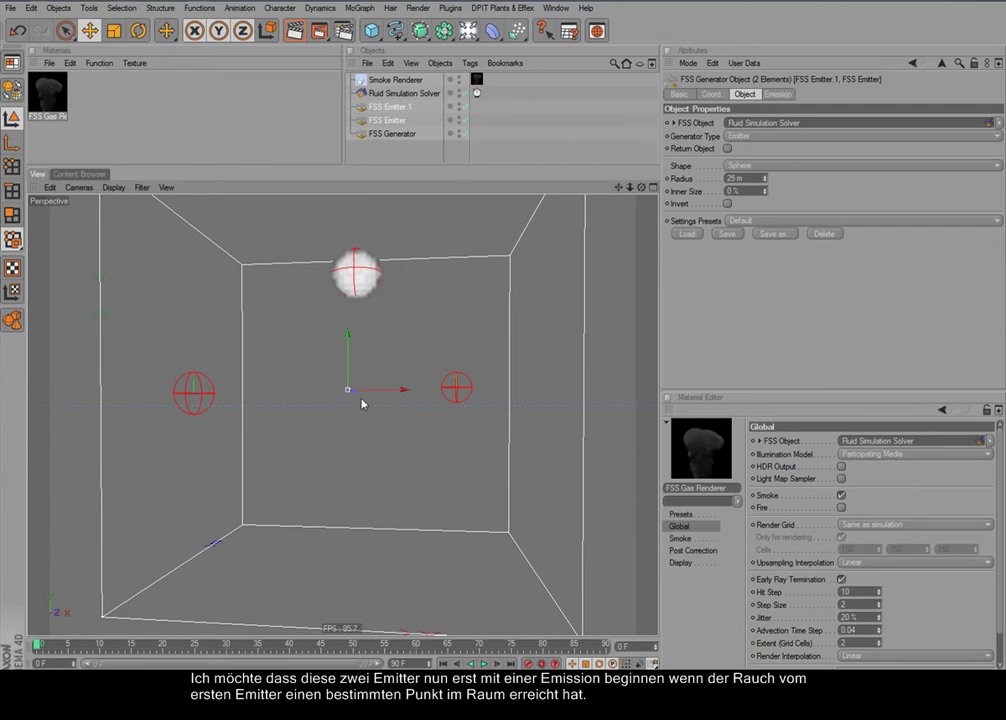
- Add an FSS Event Handler to the fluid solver and set its shape to Box
{"action": "left_click", "coordinate": [402, 93]}
{"action": "left_click", "coordinate": [852, 123]}
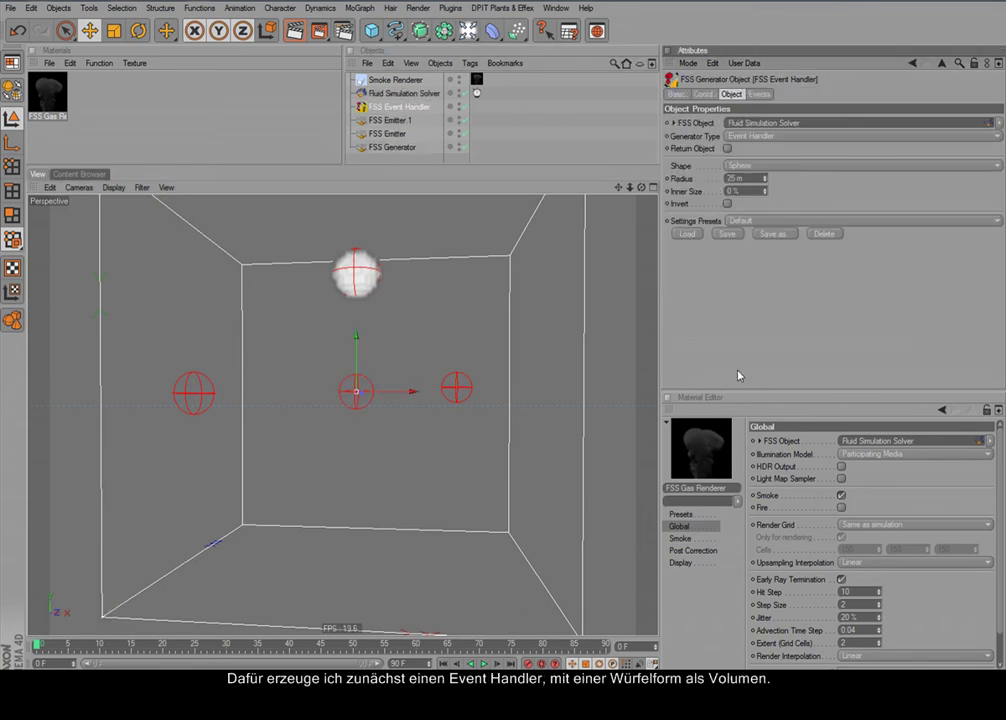
{"action": "left_click", "coordinate": [803, 165]}
{"action": "left_click", "coordinate": [804, 177]}
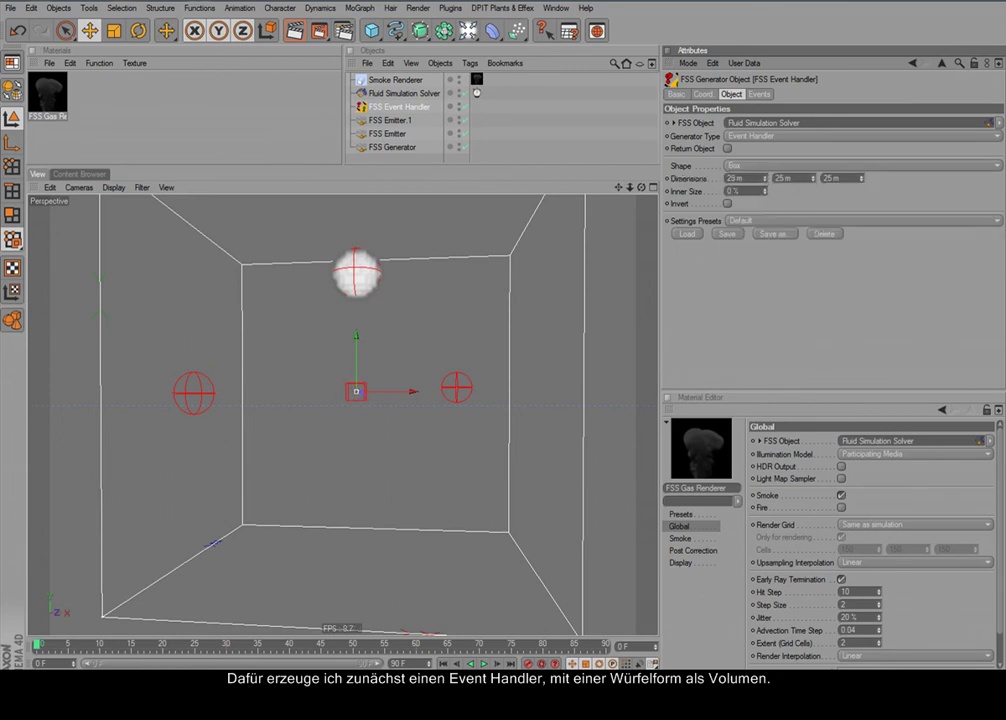
- Size the event box to 150 × 43 × 150 m, checking it from Top view
{"action": "left_click_drag", "start_coordinate": [766, 177], "coordinate": [830, 177]}
{"action": "left_click_drag", "start_coordinate": [766, 177], "coordinate": [732, 310]}
{"action": "left_click_drag", "start_coordinate": [766, 177], "coordinate": [767, 256]}
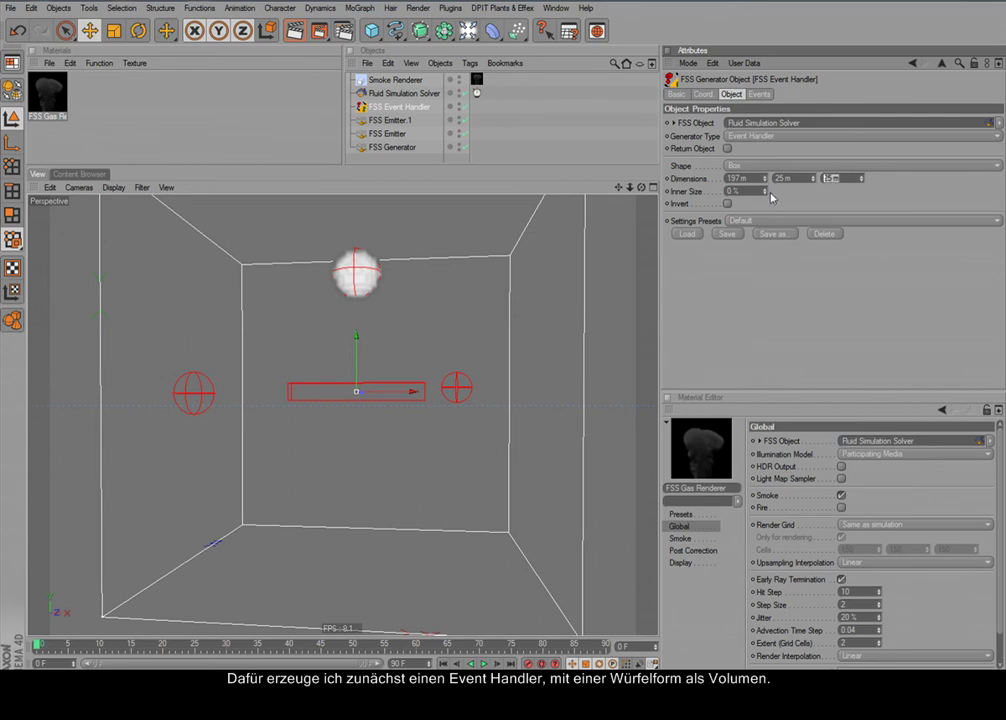
{"action": "type", "text": "250"}
{"action": "key", "text": "Return"}
{"action": "key", "text": "F2"}
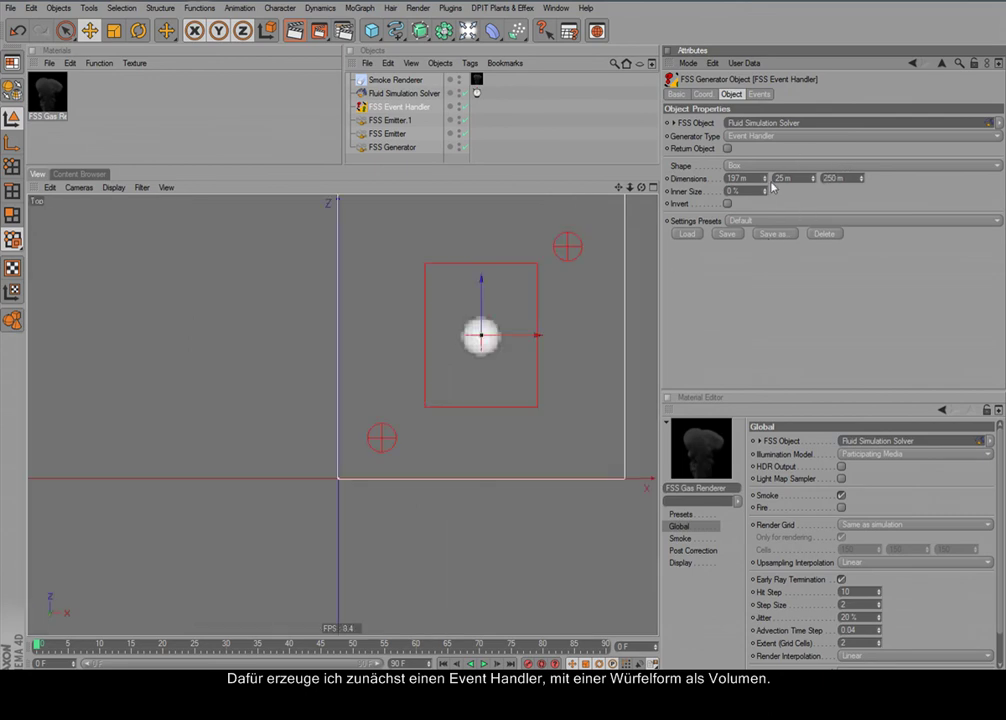
{"action": "key", "text": "F1"}
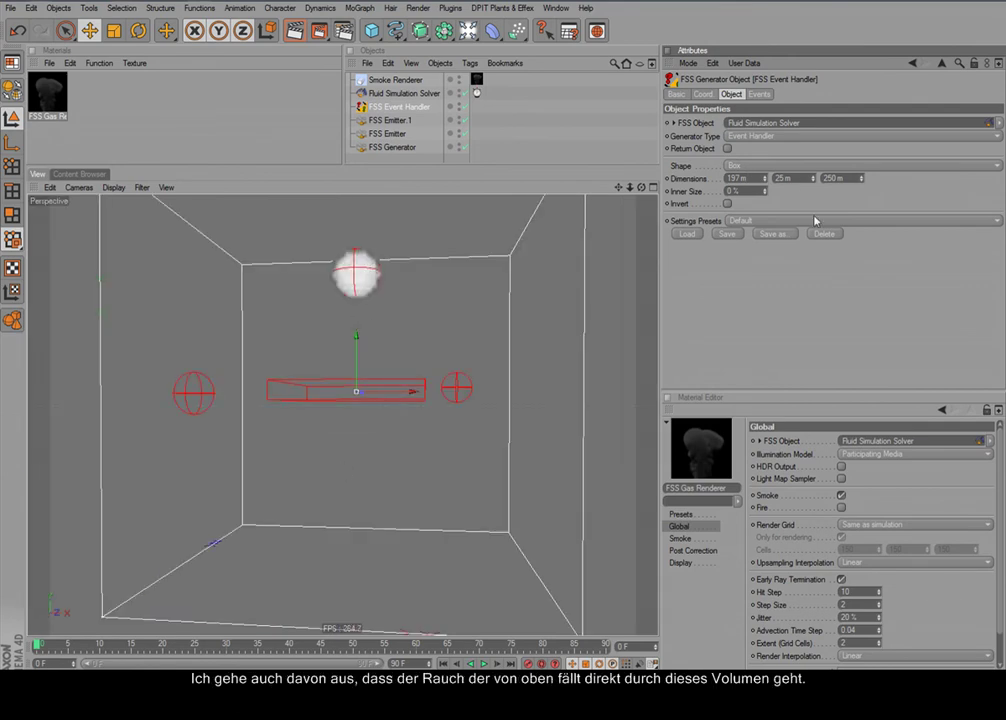
{"action": "left_click_drag", "start_coordinate": [812, 178], "coordinate": [815, 181]}
{"action": "double_click", "coordinate": [737, 178]}
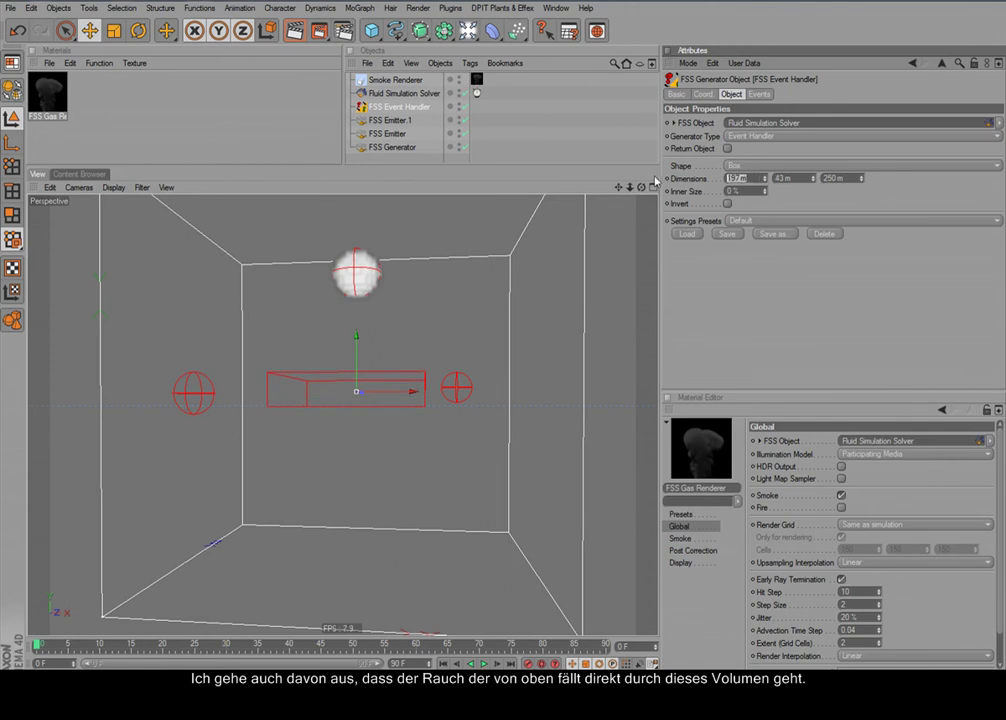
{"action": "type", "text": "150"}
{"action": "key", "text": "Tab"}
{"action": "key", "text": "Tab"}
{"action": "type", "text": "1"}
{"action": "key", "text": "F2"}
{"action": "key", "text": "F1"}
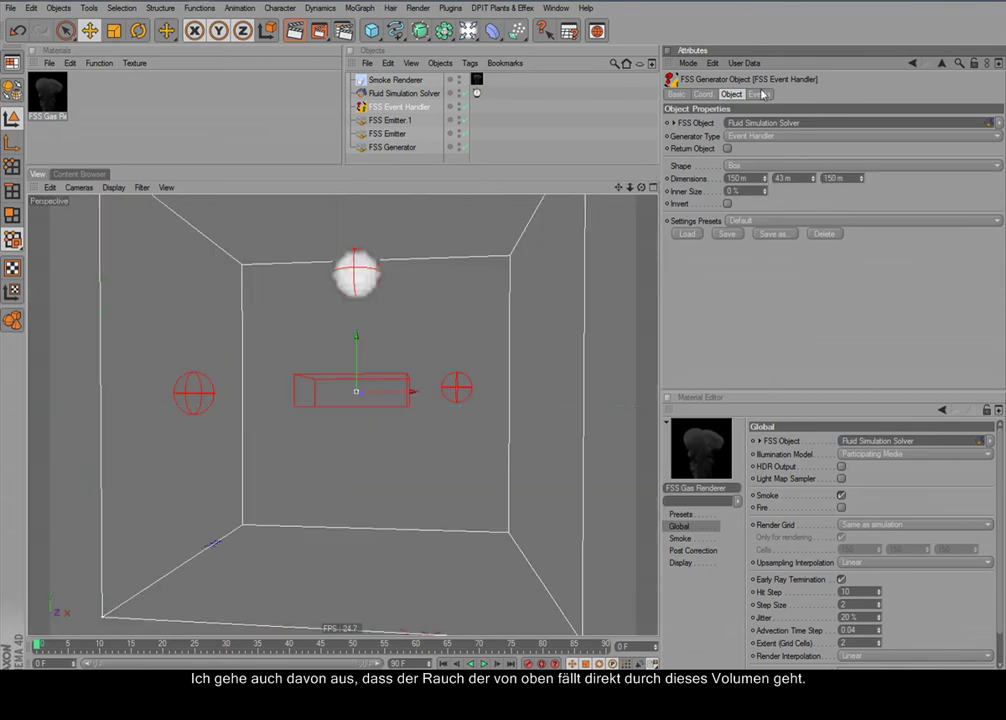
- In the Event Handler's Events tab, keep detection channel Smoke and event type Inside Volume
{"action": "left_click", "coordinate": [759, 94]}
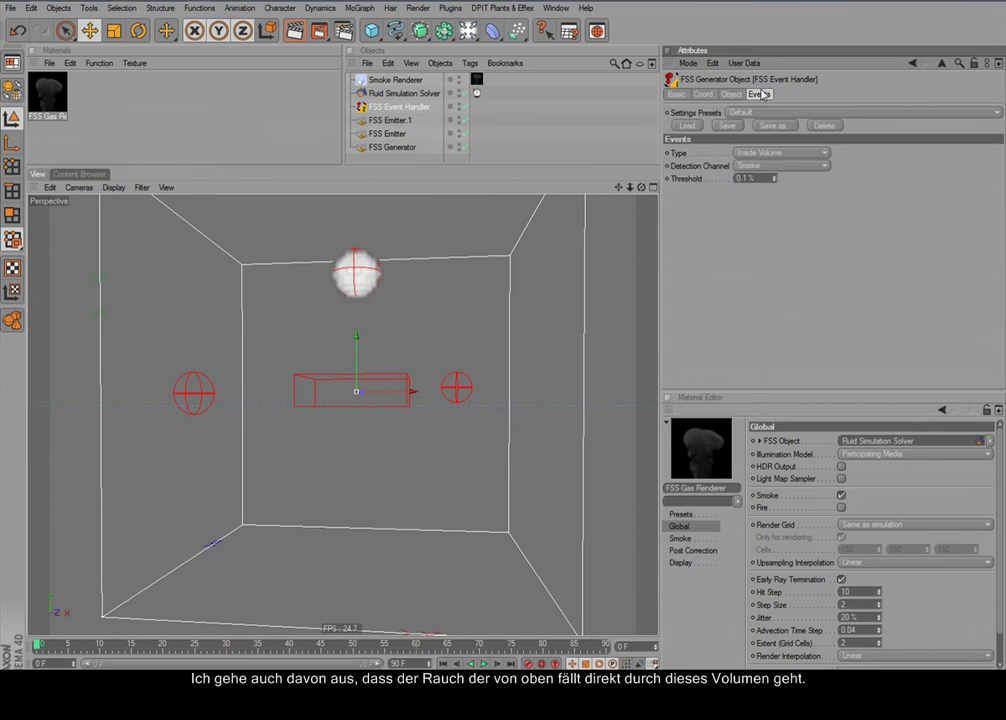
{"action": "left_click", "coordinate": [784, 166]}
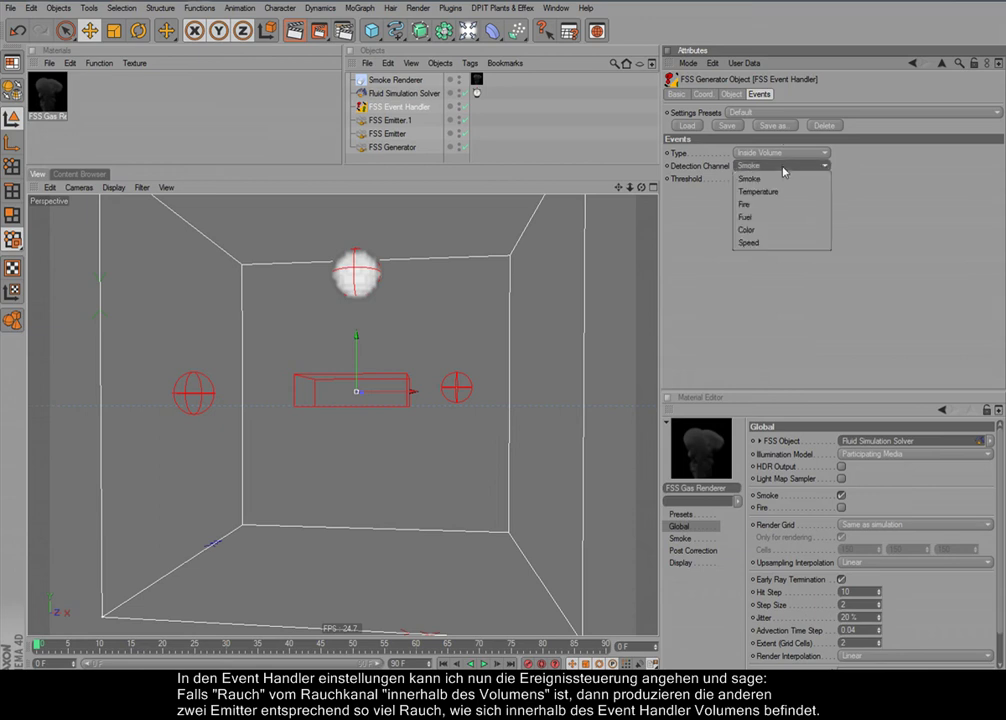
{"action": "left_click", "coordinate": [782, 178]}
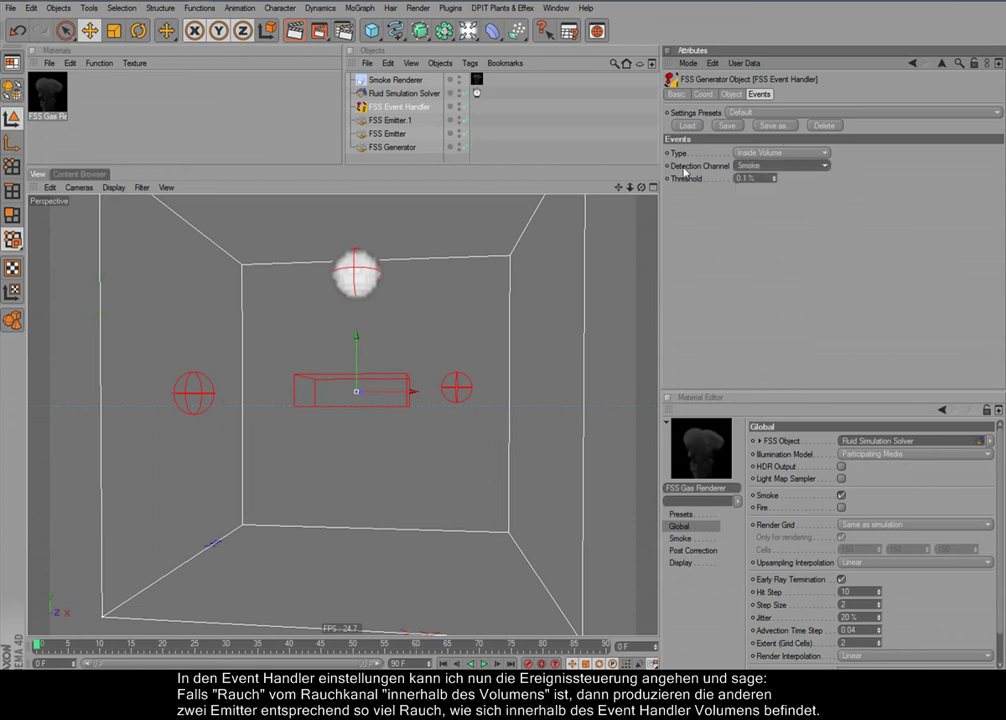
{"action": "left_click", "coordinate": [767, 155]}
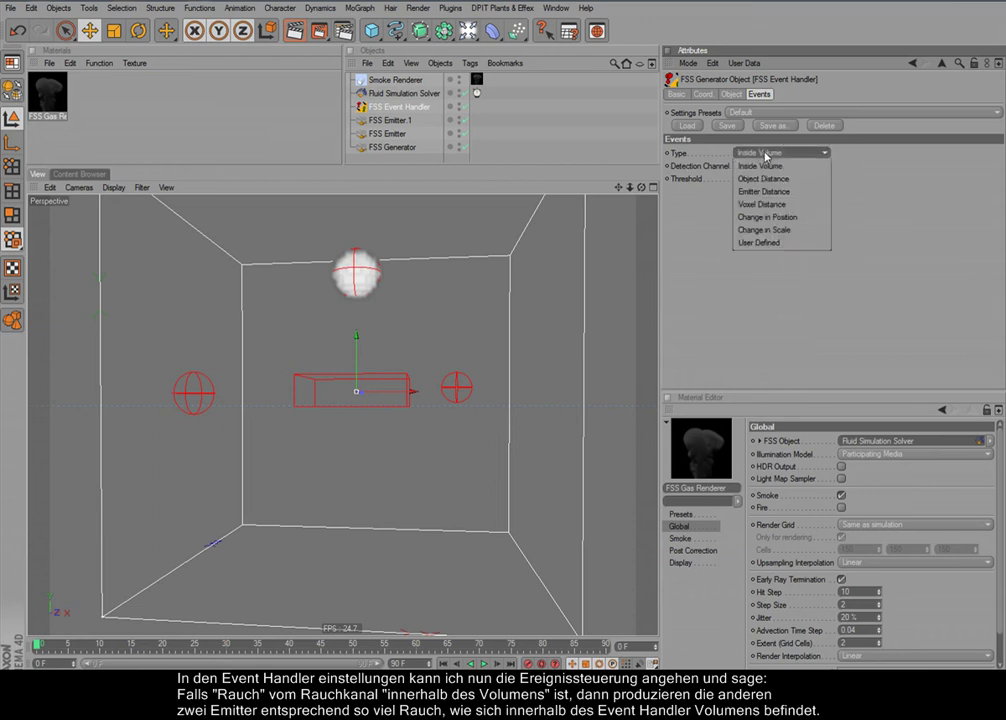
{"action": "left_click", "coordinate": [766, 166]}
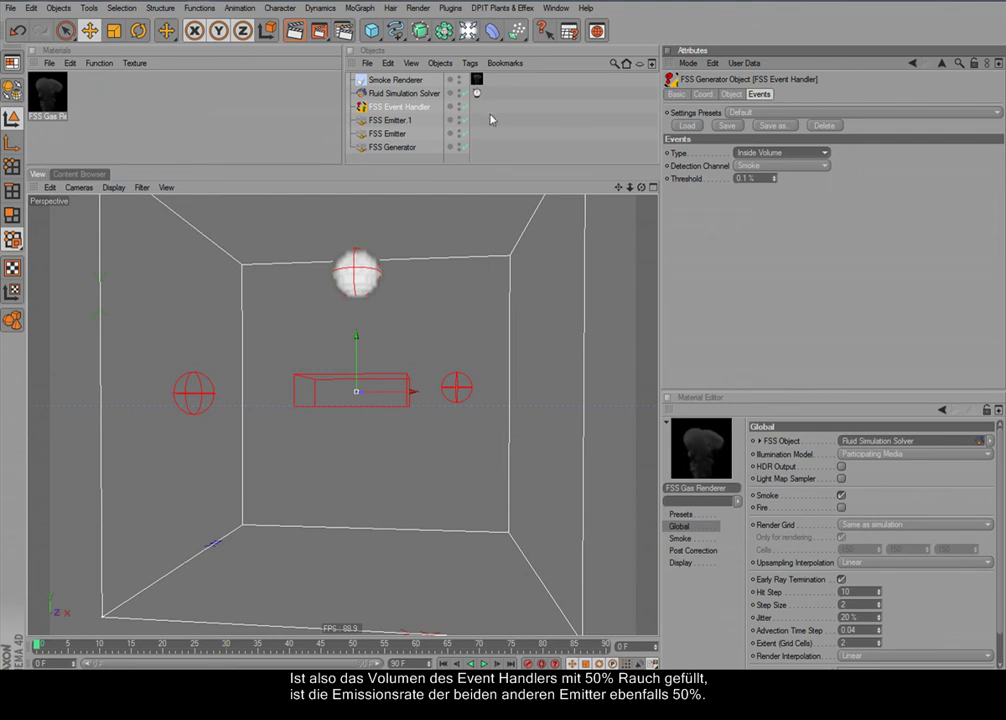
- Select both new emitters and set their smoke emission rate to per frame
{"action": "left_click", "coordinate": [386, 120]}
{"action": "left_click", "coordinate": [389, 133], "text": "ctrl"}
{"action": "left_click", "coordinate": [778, 94]}
{"action": "left_click", "coordinate": [700, 178]}
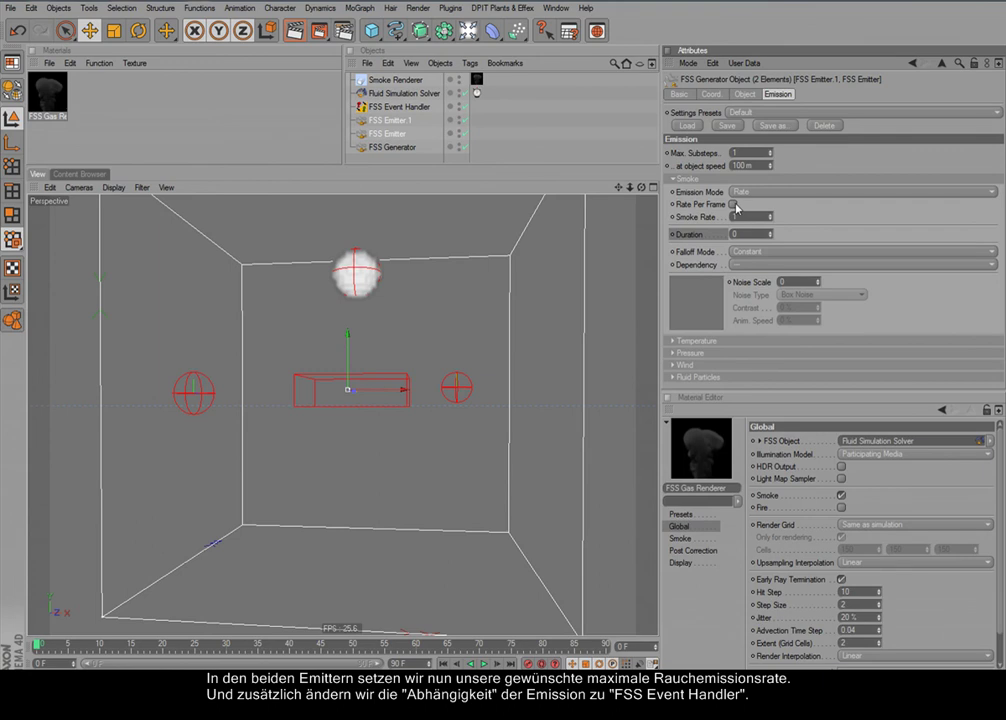
{"action": "left_click", "coordinate": [732, 204]}
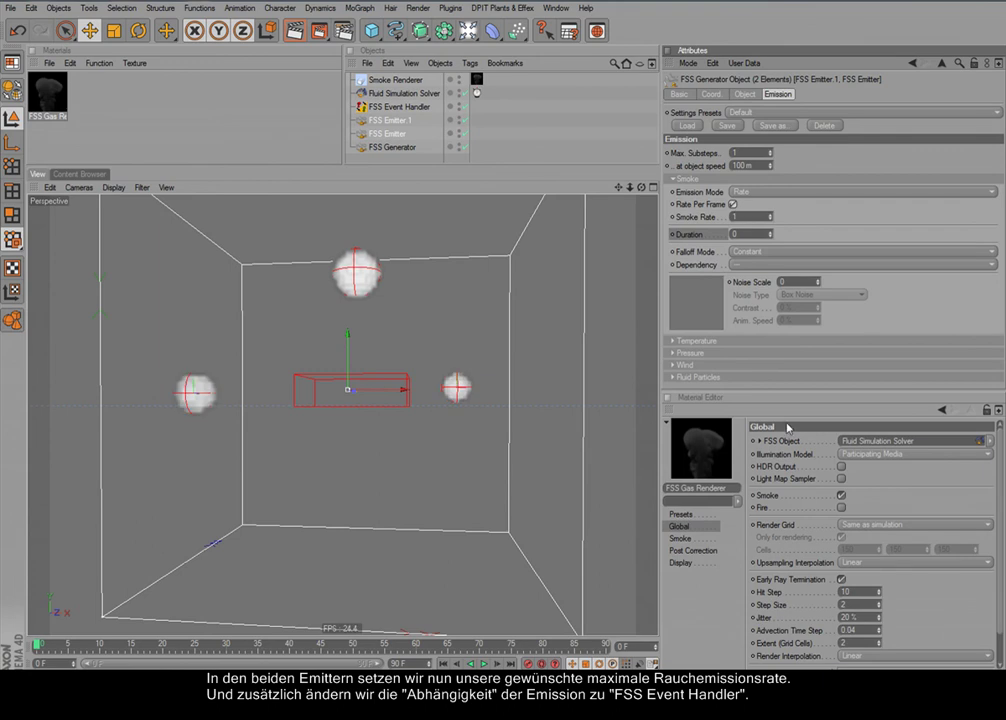
{"action": "left_click", "coordinate": [700, 178]}
{"action": "left_click", "coordinate": [700, 190]}
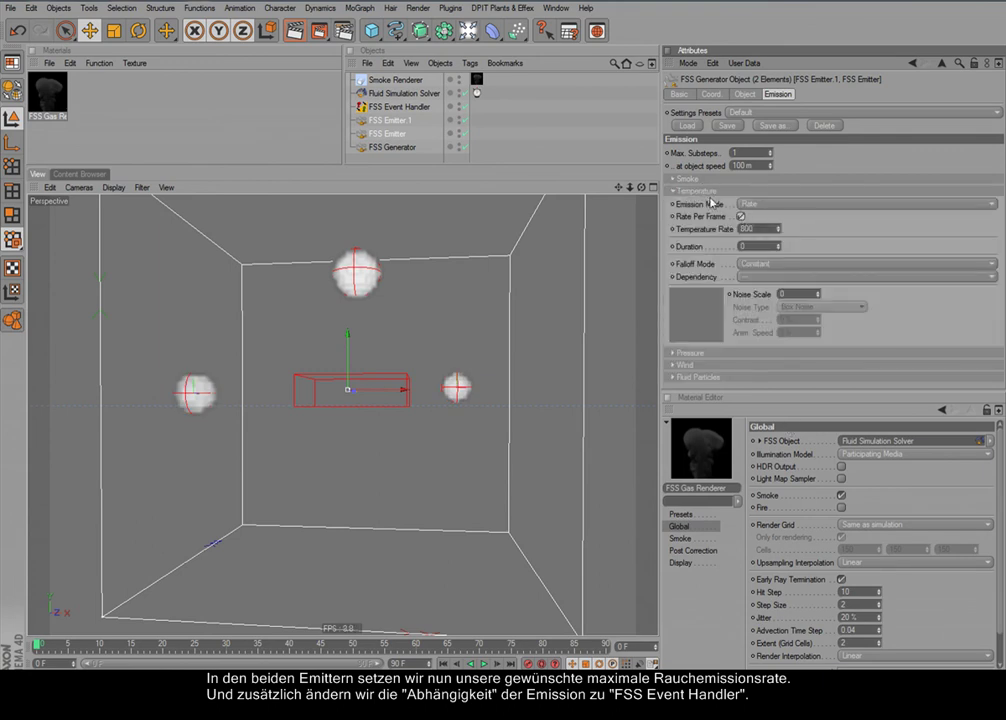
{"action": "left_click", "coordinate": [708, 191]}
{"action": "left_click", "coordinate": [700, 178]}
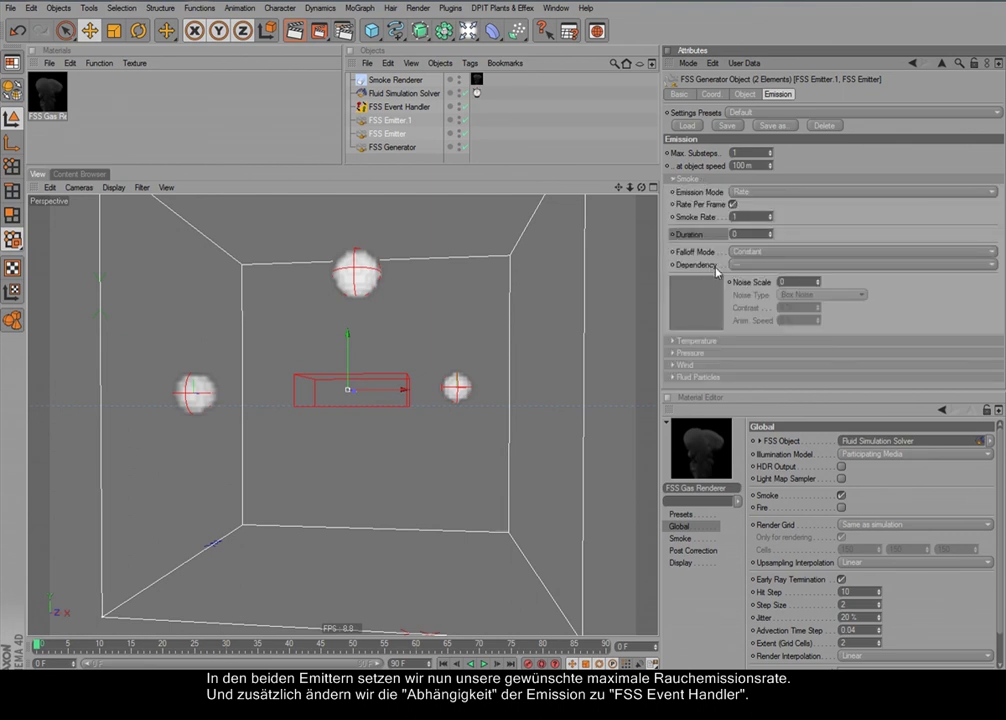
- Set smoke and temperature Dependency to FSS Event Handler, then play the simulation
{"action": "left_click", "coordinate": [750, 265]}
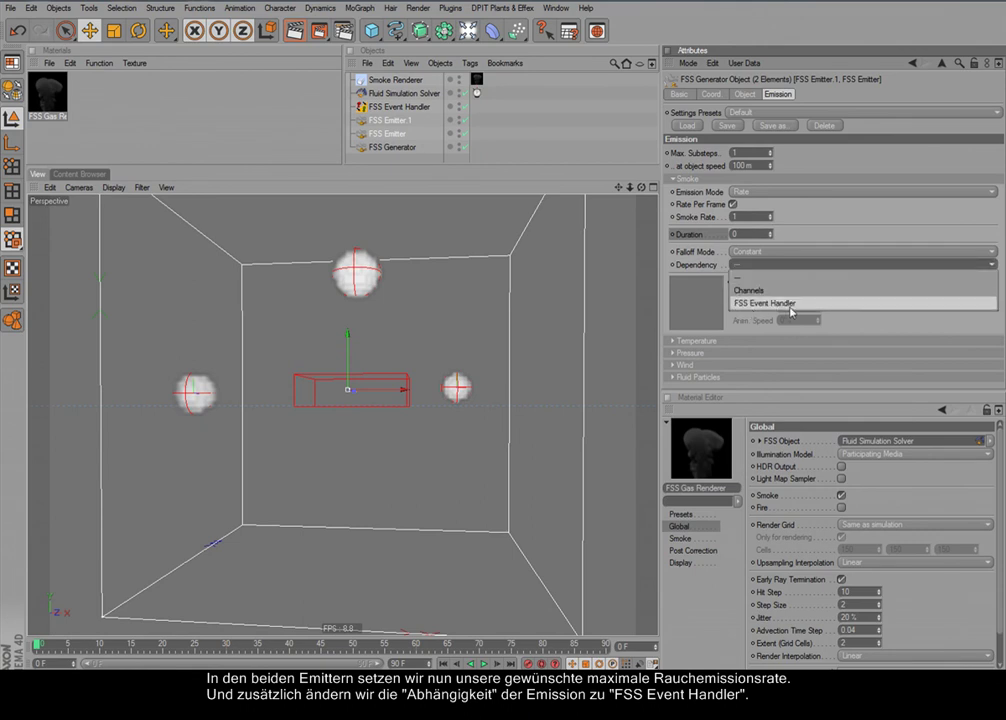
{"action": "left_click", "coordinate": [753, 303]}
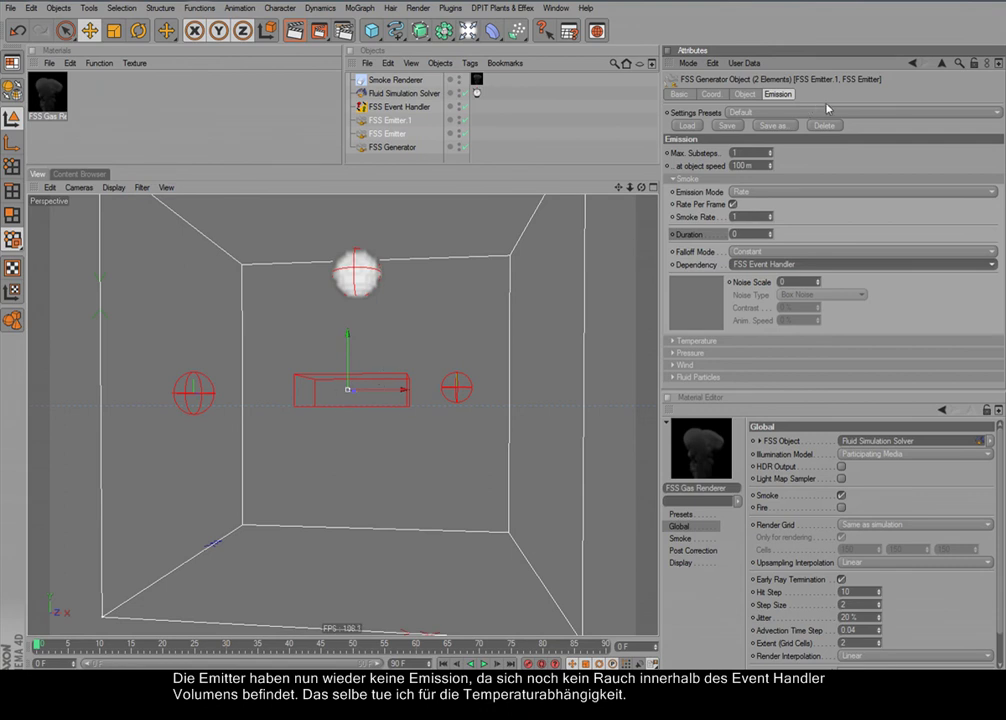
{"action": "left_click", "coordinate": [689, 179]}
{"action": "left_click", "coordinate": [692, 190]}
{"action": "left_click", "coordinate": [783, 276]}
{"action": "left_click", "coordinate": [770, 312]}
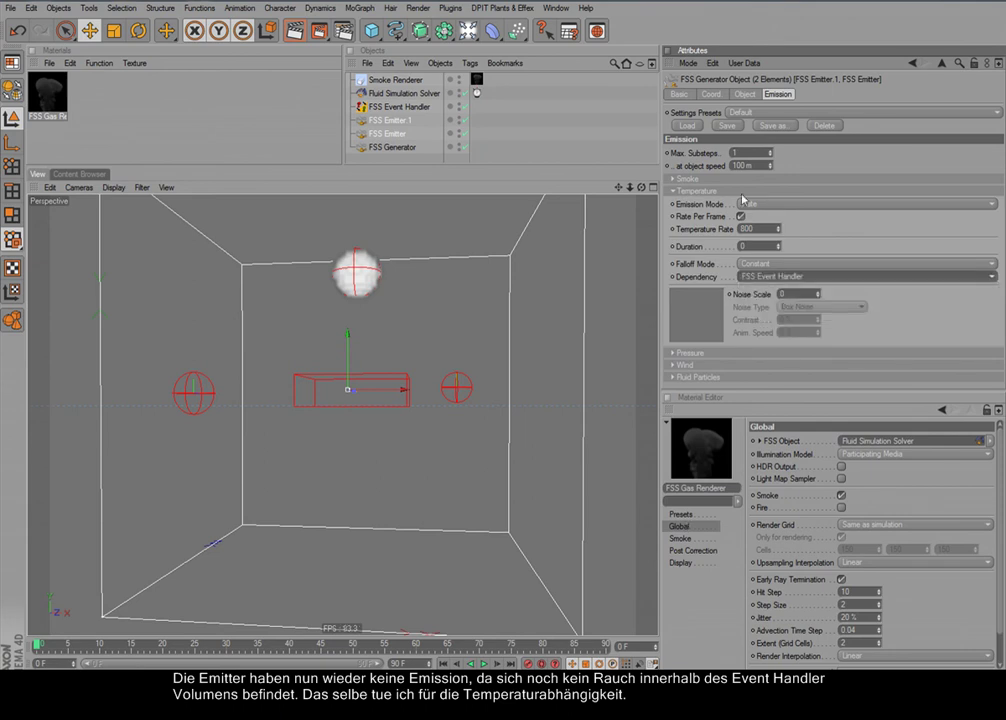
{"action": "left_click", "coordinate": [692, 190]}
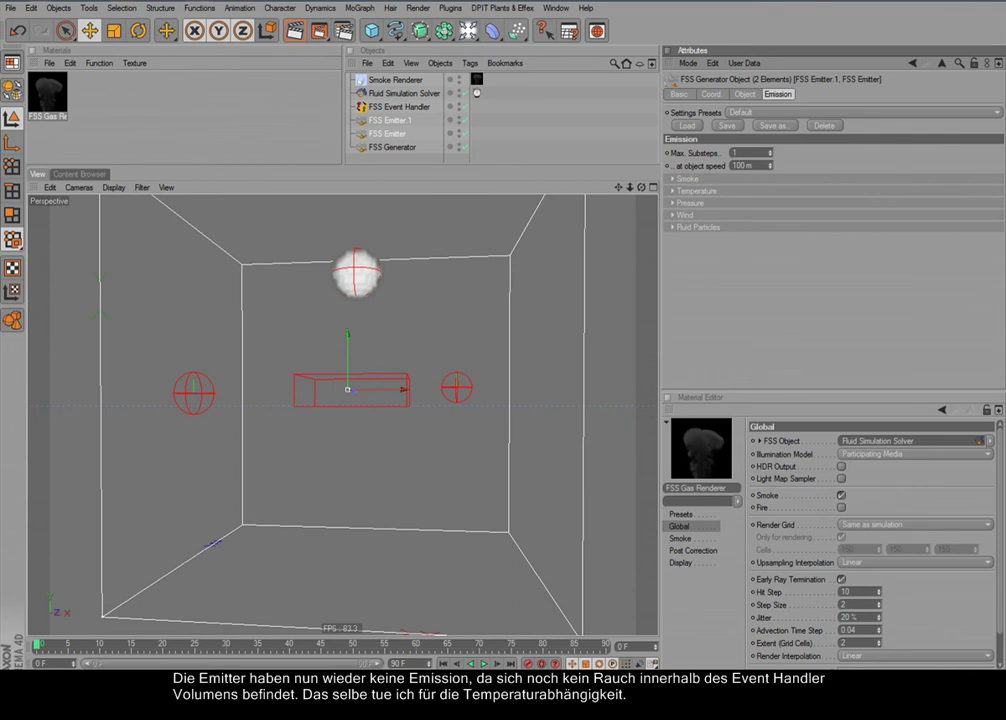
{"action": "key", "text": "F8"}
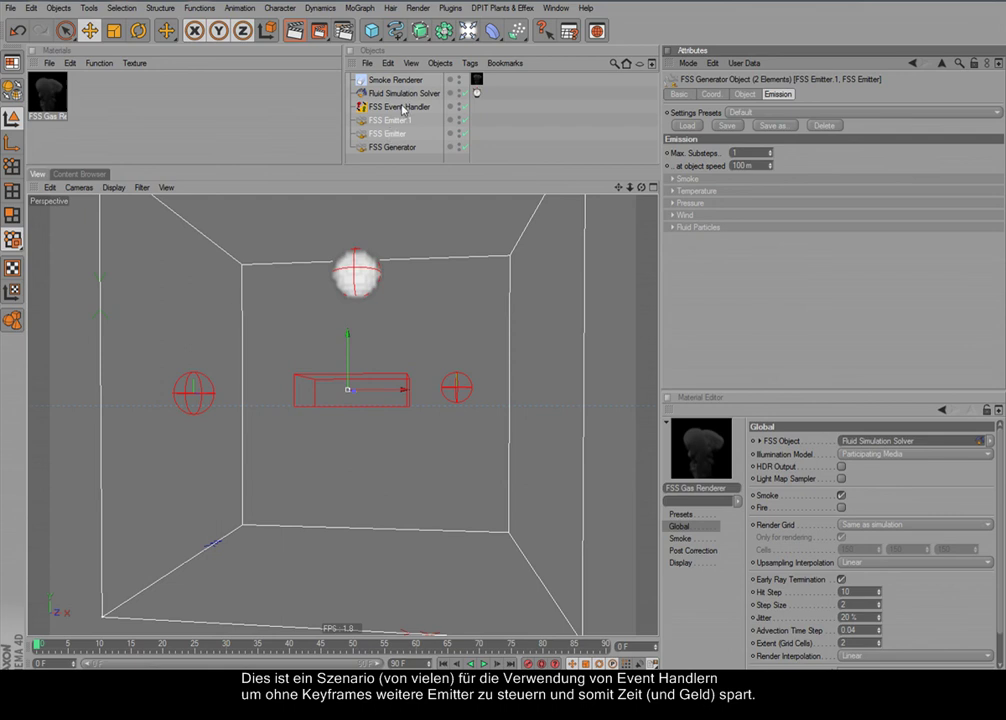
- Delete the two extra FSS Emitters
{"action": "left_click", "coordinate": [402, 108]}
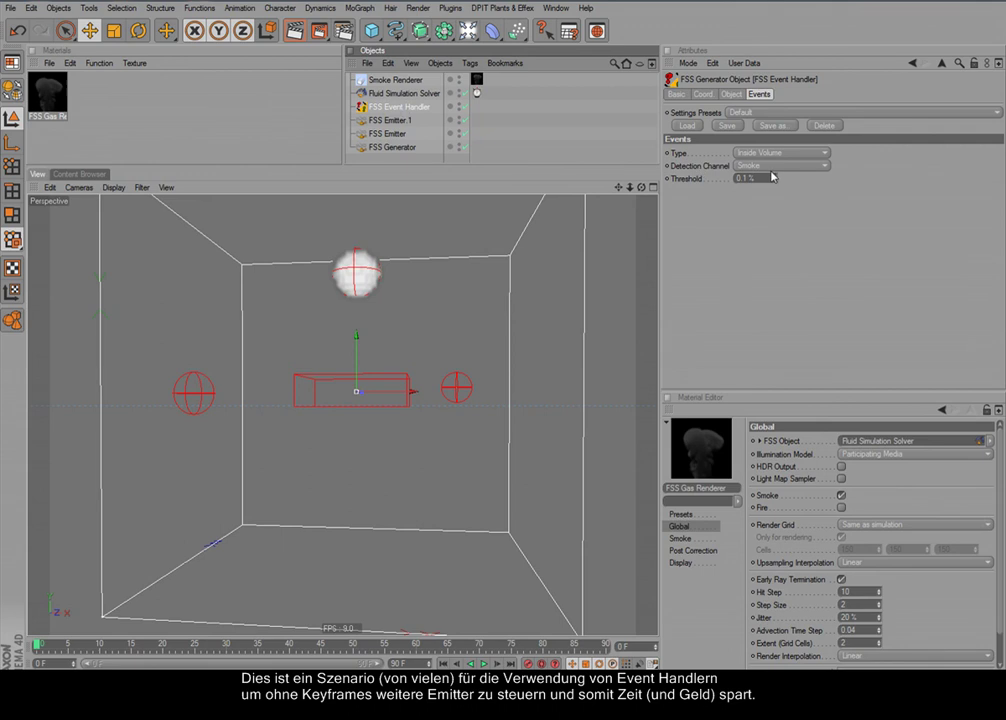
{"action": "left_click", "coordinate": [390, 120]}
{"action": "left_click", "coordinate": [404, 131]}
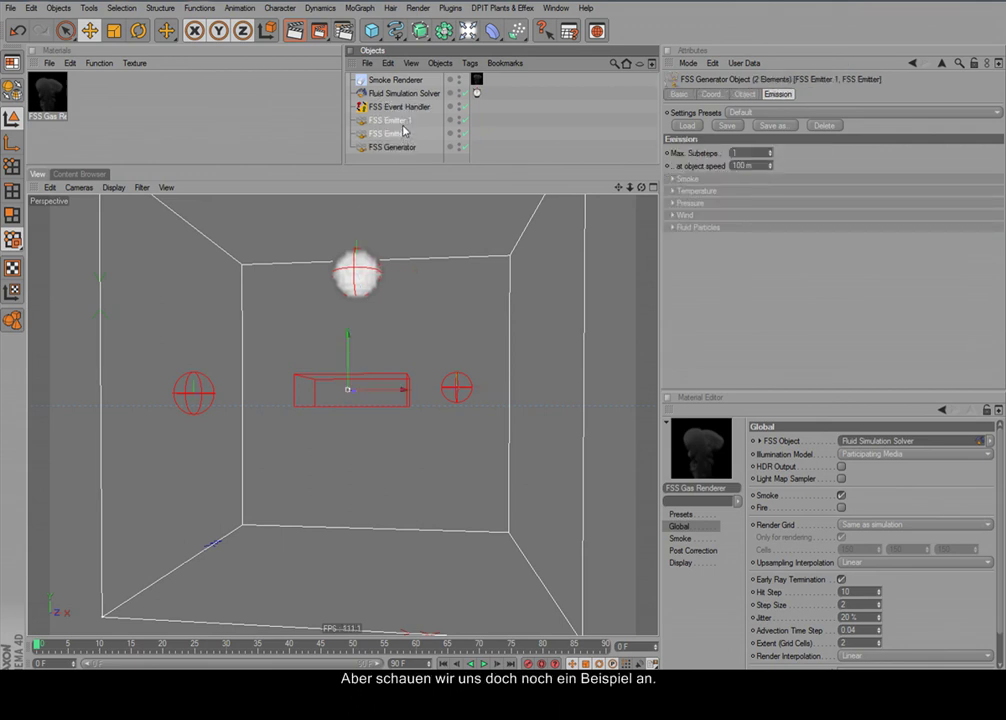
{"action": "key", "text": "Delete"}
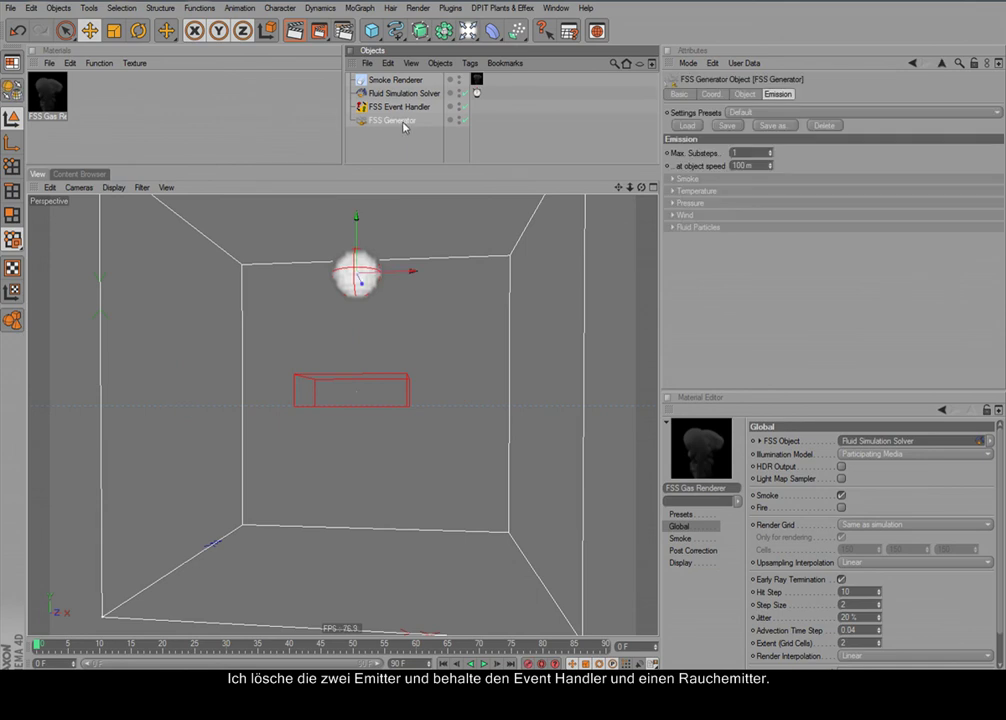
- Lower the FSS Generator below the red box and make it a Box shape with 250 m depth
{"action": "left_click", "coordinate": [407, 108]}
{"action": "left_click", "coordinate": [410, 122]}
{"action": "left_click_drag", "start_coordinate": [356, 217], "coordinate": [356, 425]}
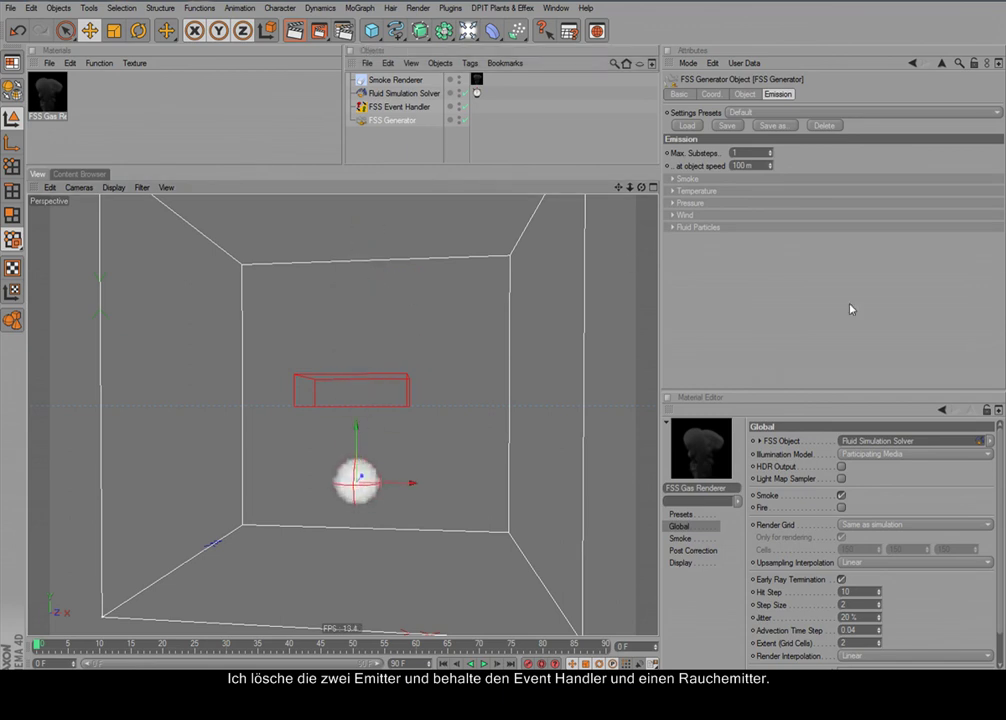
{"action": "left_click", "coordinate": [744, 94]}
{"action": "left_click", "coordinate": [757, 166]}
{"action": "left_click", "coordinate": [757, 179]}
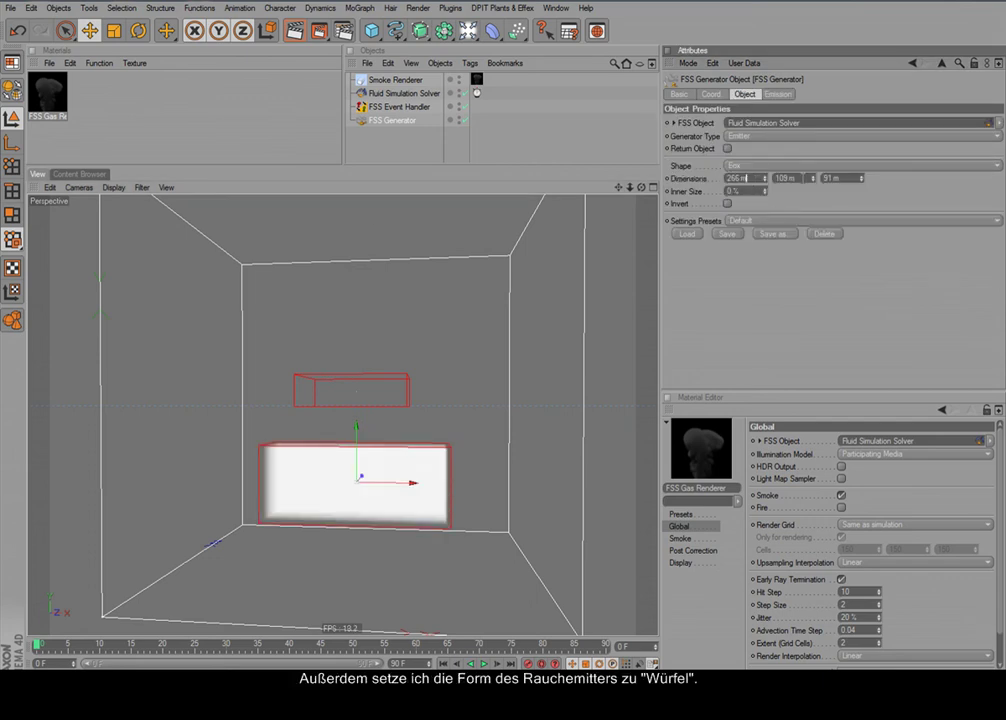
{"action": "key", "text": "Tab"}
{"action": "key", "text": "Tab"}
{"action": "type", "text": "250"}
{"action": "key", "text": "Return"}
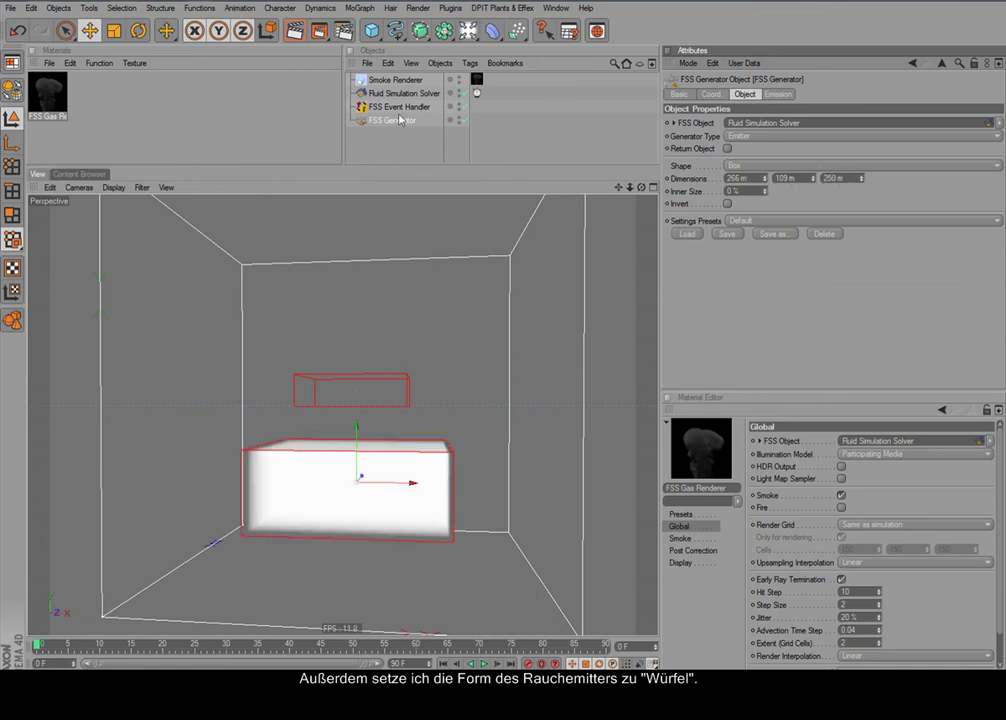
{"action": "left_click", "coordinate": [398, 106]}
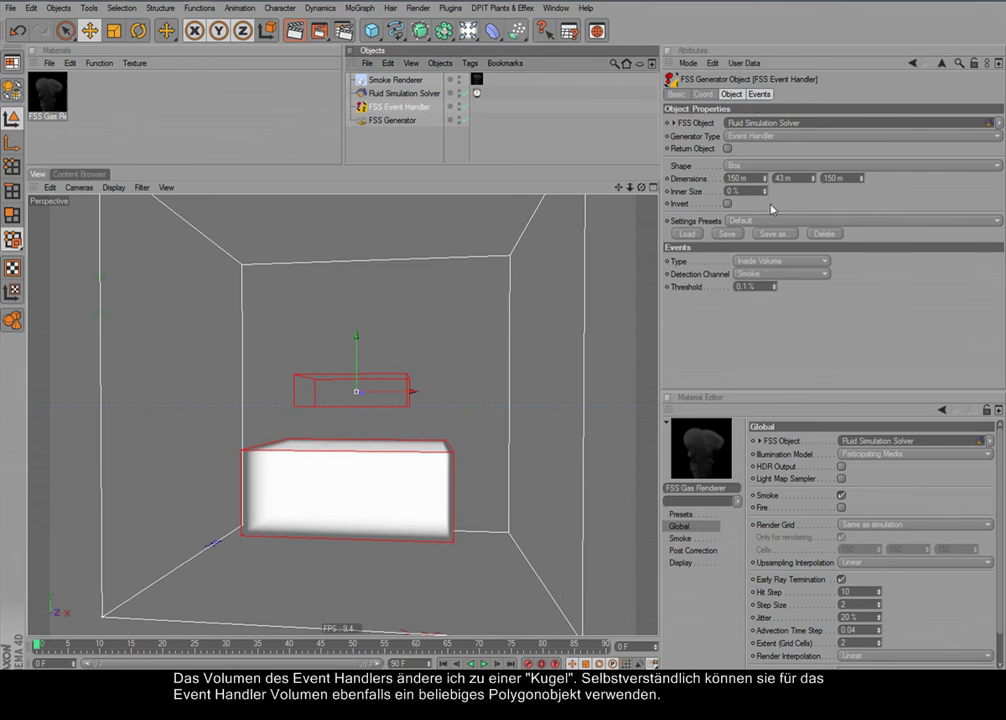
- Make the Event Handler a 40 m-radius sphere and raise it above the box emitter
{"action": "left_click", "coordinate": [770, 165]}
{"action": "left_click", "coordinate": [777, 191]}
{"action": "left_click_drag", "start_coordinate": [766, 178], "coordinate": [781, 178]}
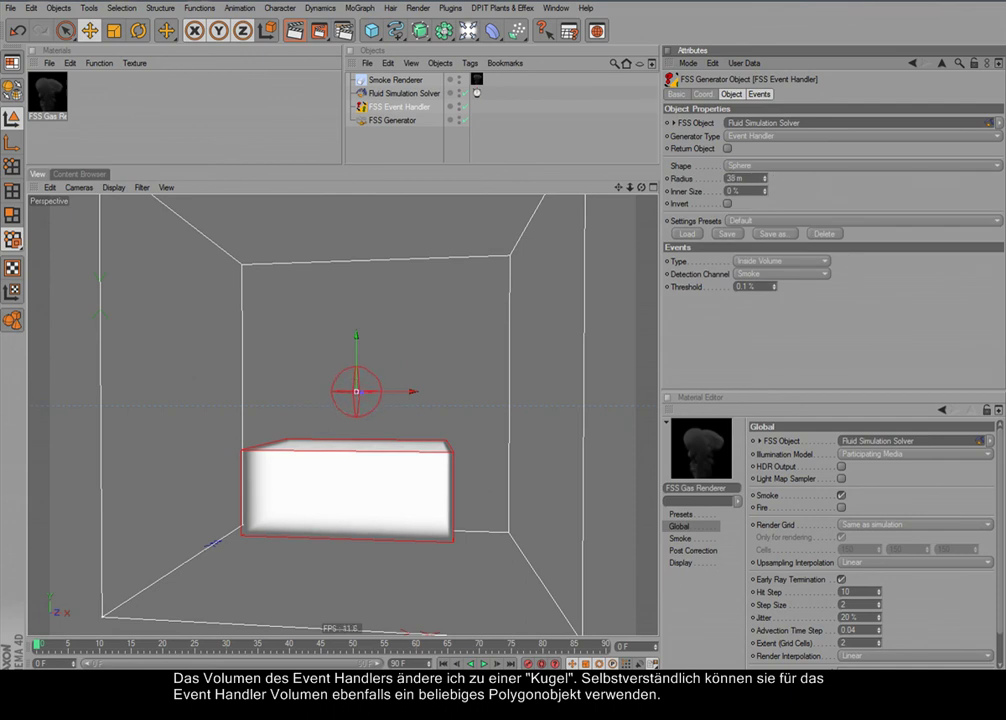
{"action": "left_click_drag", "start_coordinate": [366, 355], "coordinate": [380, 385]}
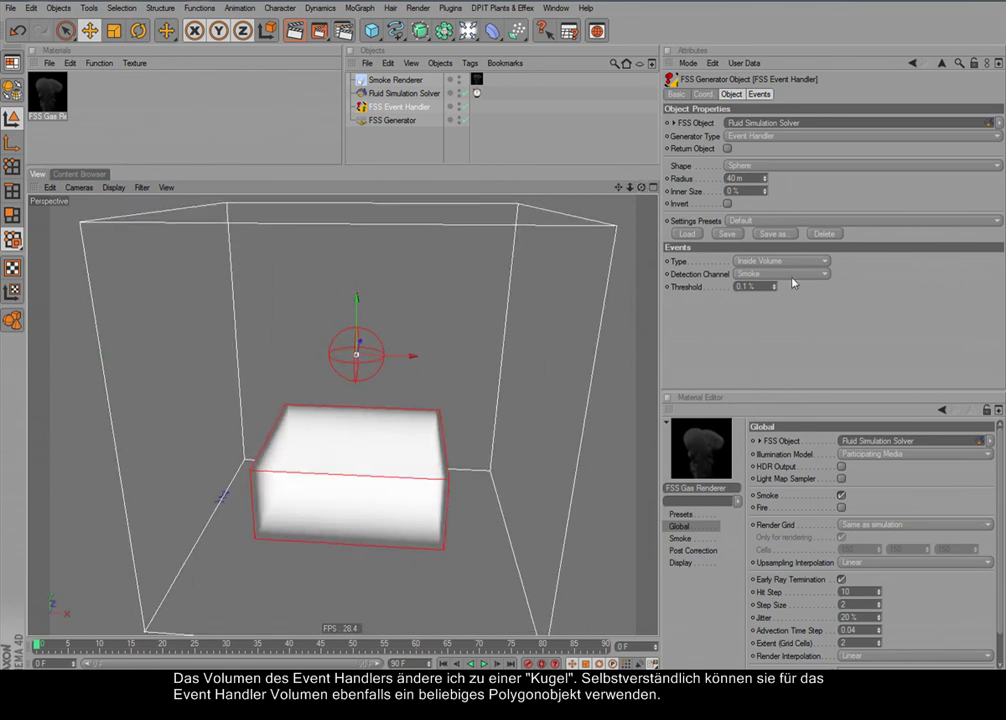
{"action": "left_click", "coordinate": [759, 94]}
{"action": "left_click", "coordinate": [784, 153]}
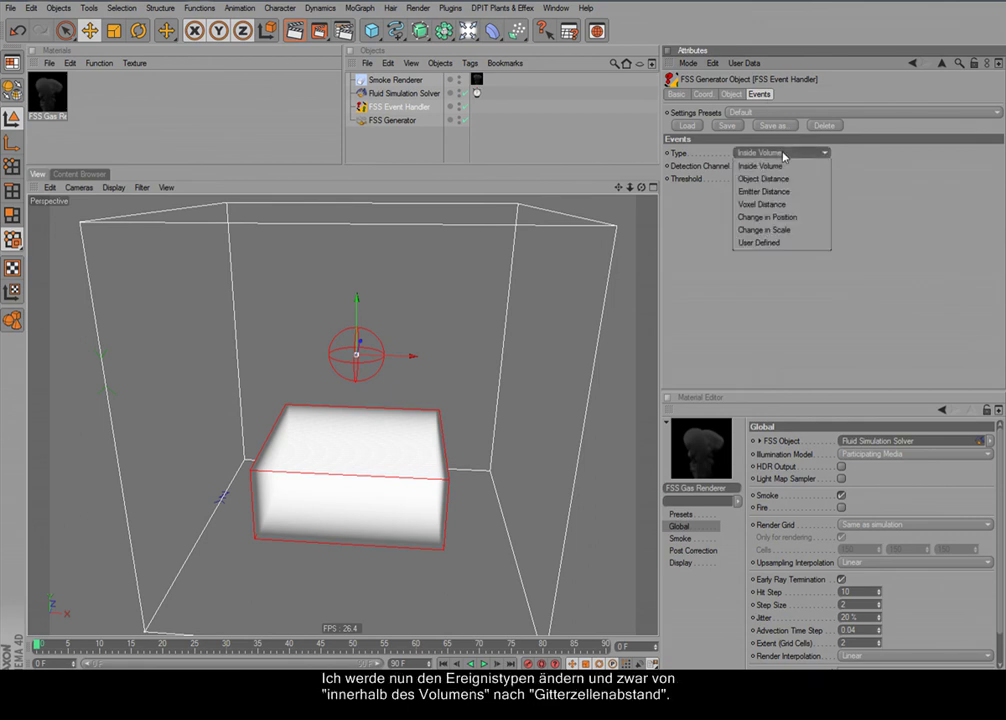
- Switch the event type to Voxel Distance and lower Ratio Maximum from 100 m to 50 m
{"action": "left_click", "coordinate": [799, 205]}
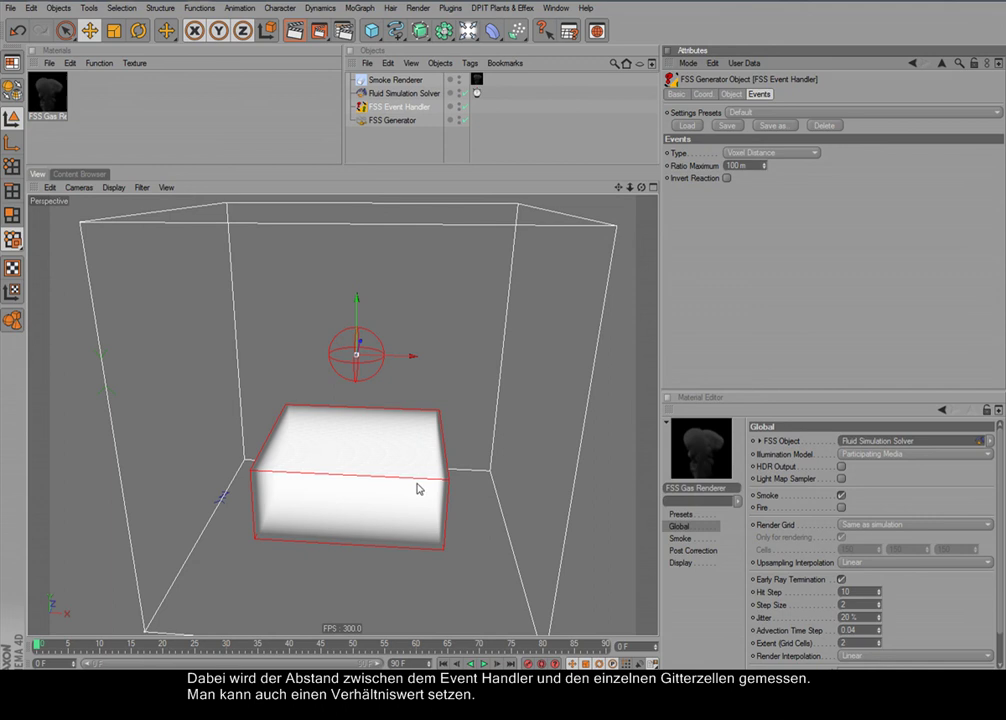
{"action": "left_click", "coordinate": [764, 168]}
{"action": "mouse_move", "coordinate": [765, 170]}
{"action": "left_mouse_down"}
{"action": "mouse_move", "coordinate": [765, 180]}
{"action": "mouse_move", "coordinate": [765, 170]}
{"action": "left_mouse_up"}
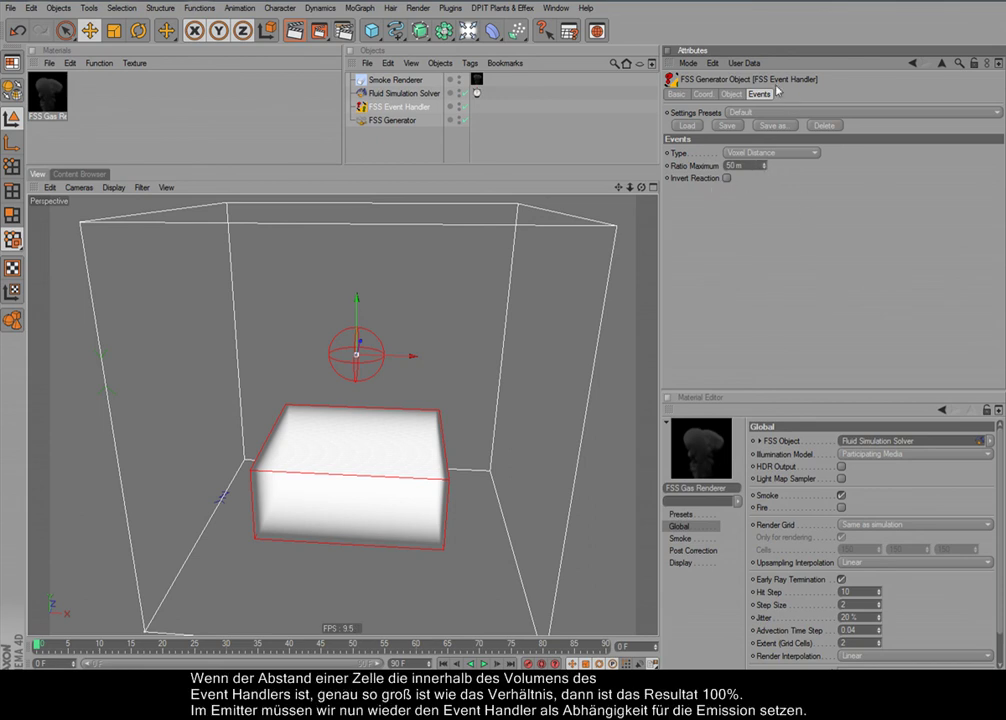
- Set the FSS Generator's smoke emission Dependency to FSS Event Handler
{"action": "left_click", "coordinate": [398, 120]}
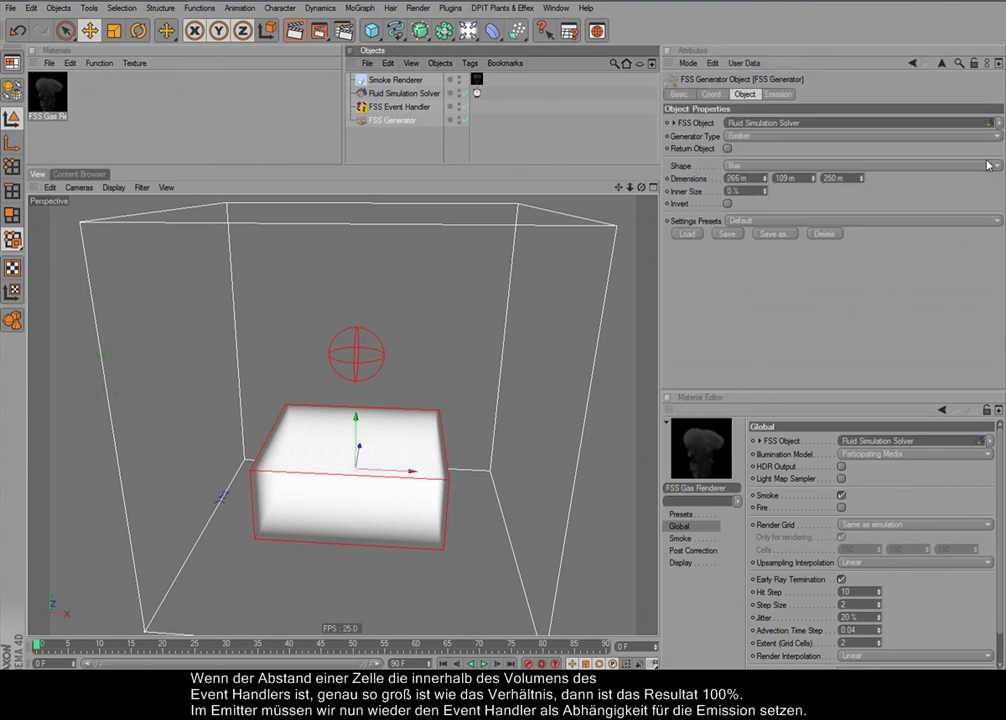
{"action": "left_click", "coordinate": [779, 94]}
{"action": "left_click", "coordinate": [686, 178]}
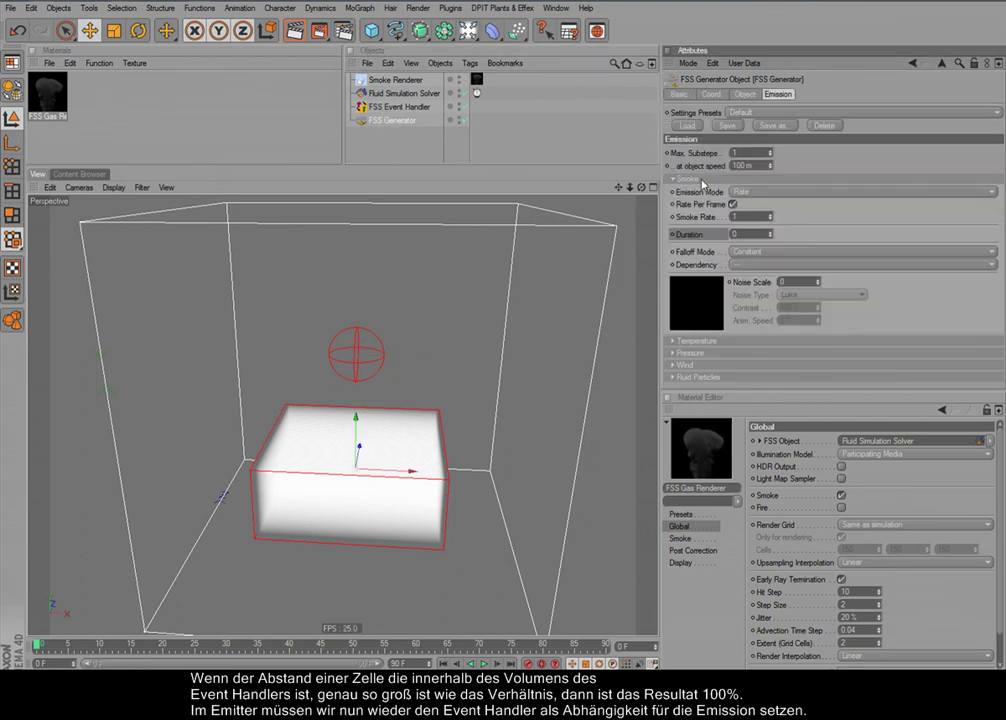
{"action": "left_click", "coordinate": [780, 265]}
{"action": "left_click", "coordinate": [786, 304]}
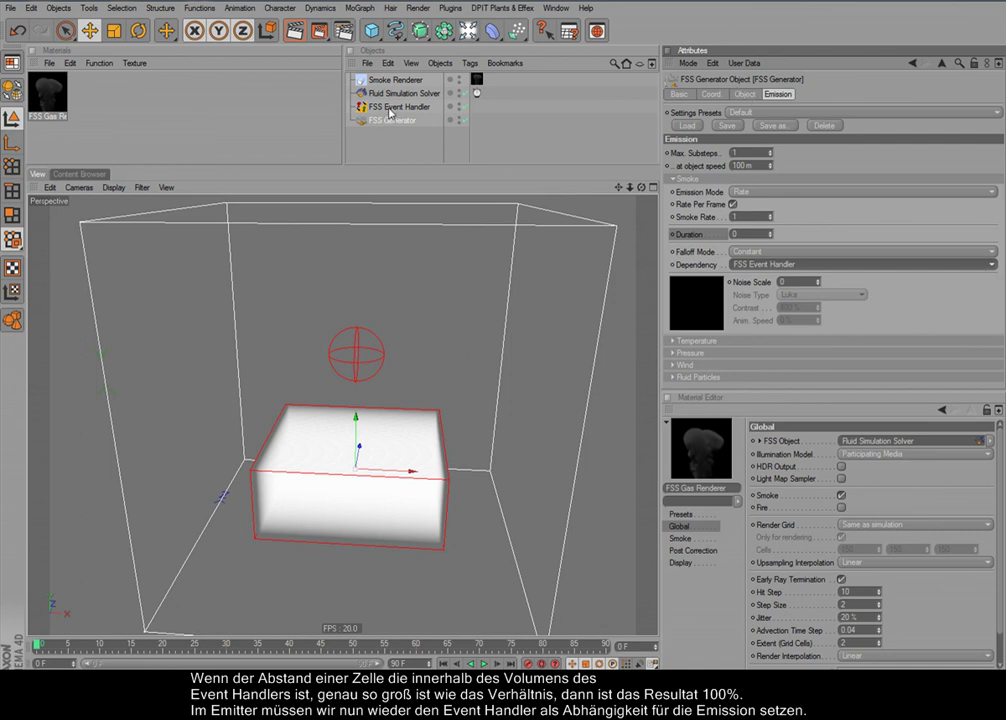
{"action": "left_click", "coordinate": [390, 108]}
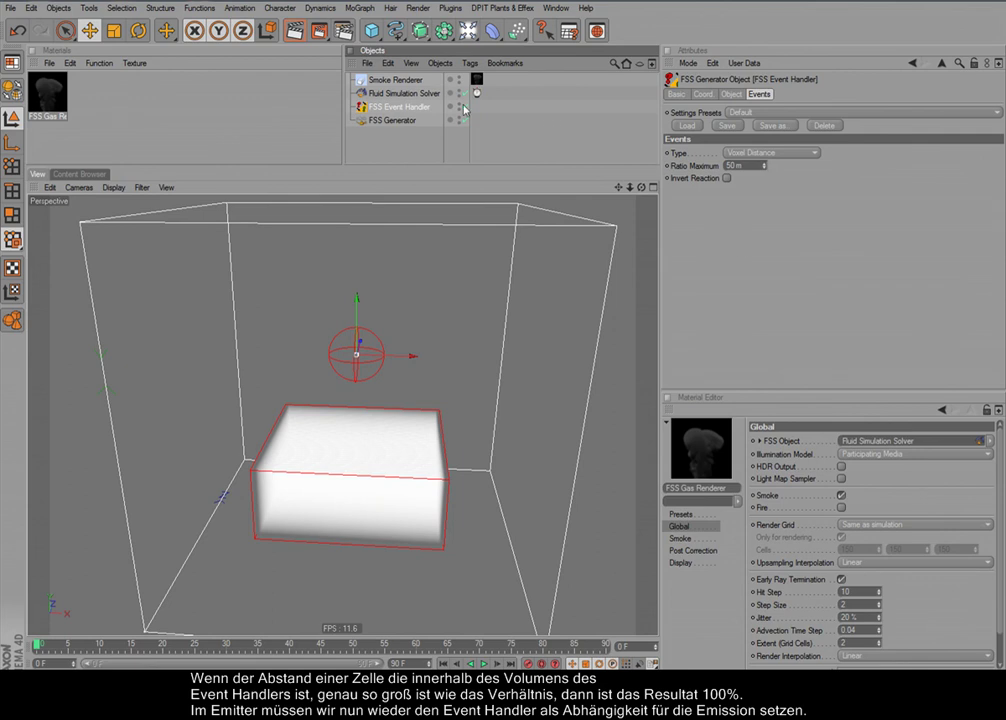
- Test-play the simulation, rewind to frame 0, and enable Invert Reaction on the Event Handler
{"action": "left_click", "coordinate": [481, 662]}
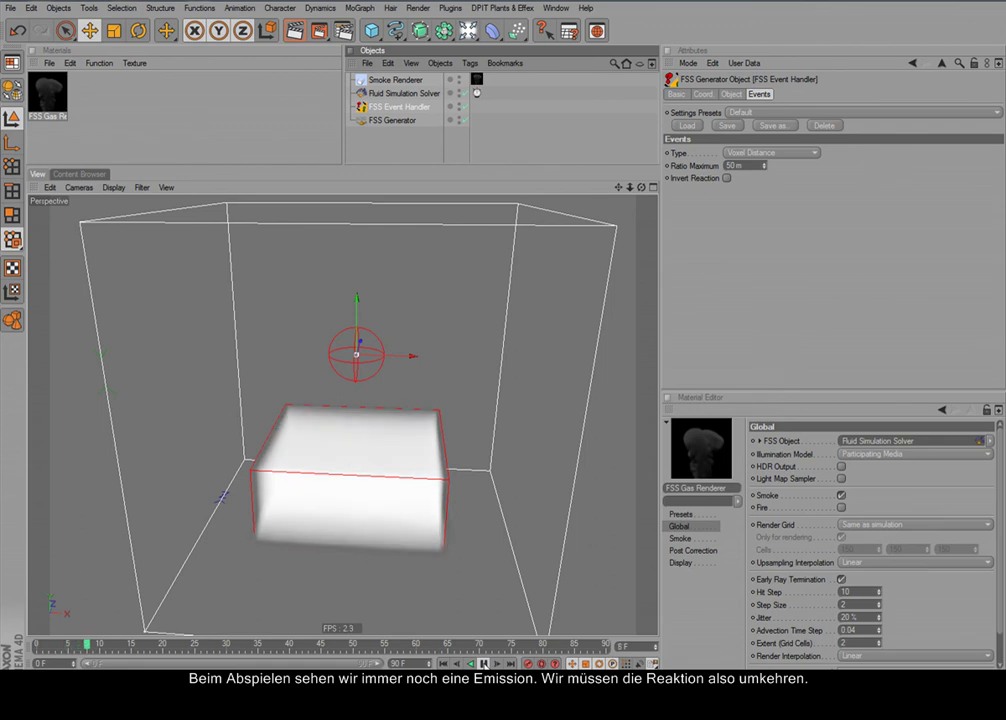
{"action": "key", "text": "F8"}
{"action": "key", "text": "shift+f"}
{"action": "left_click", "coordinate": [725, 178]}
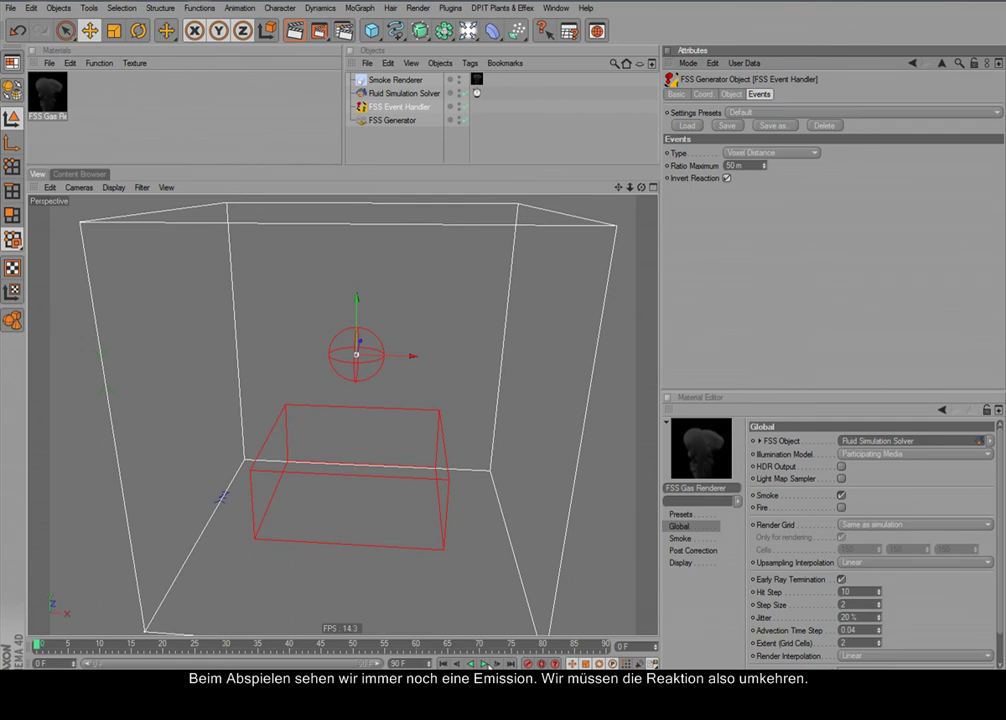
- During playback, drag the Event Handler sphere down into the box emitter and across it
{"action": "left_click_drag", "start_coordinate": [359, 355], "coordinate": [359, 335]}
{"action": "key", "text": "F8"}
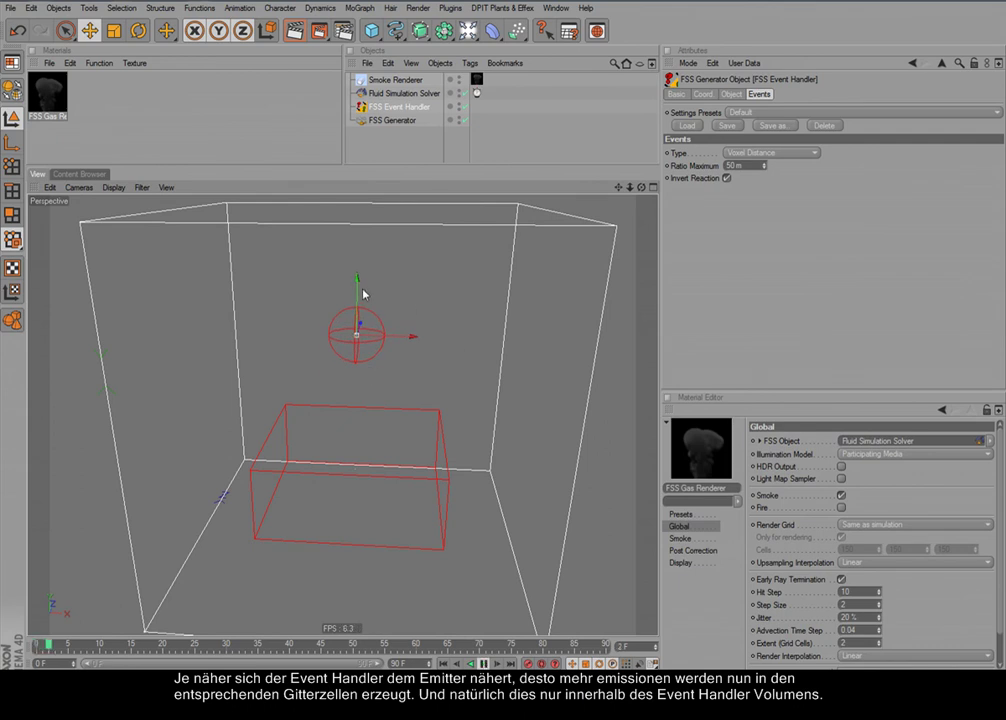
{"action": "left_click_drag", "start_coordinate": [358, 305], "coordinate": [358, 448]}
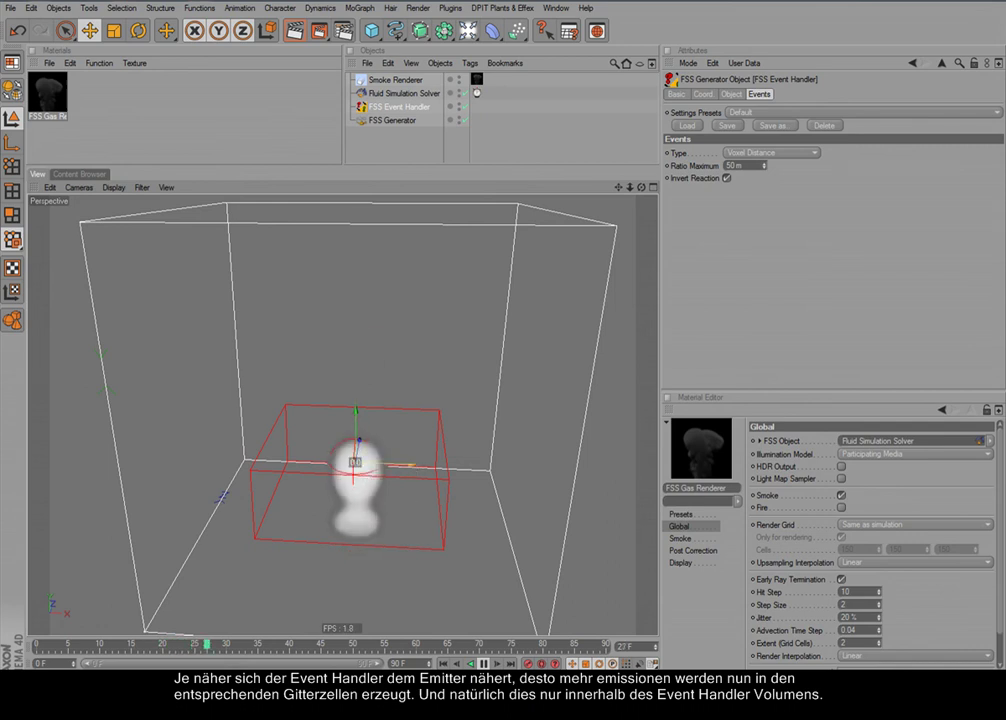
{"action": "left_click_drag", "start_coordinate": [418, 466], "coordinate": [362, 461]}
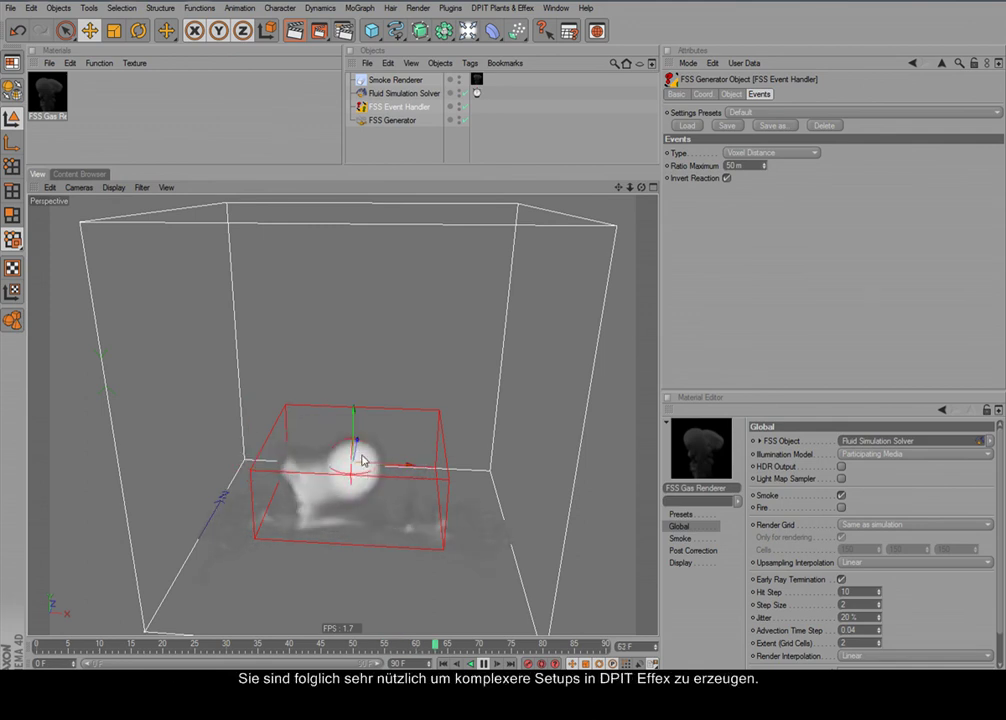